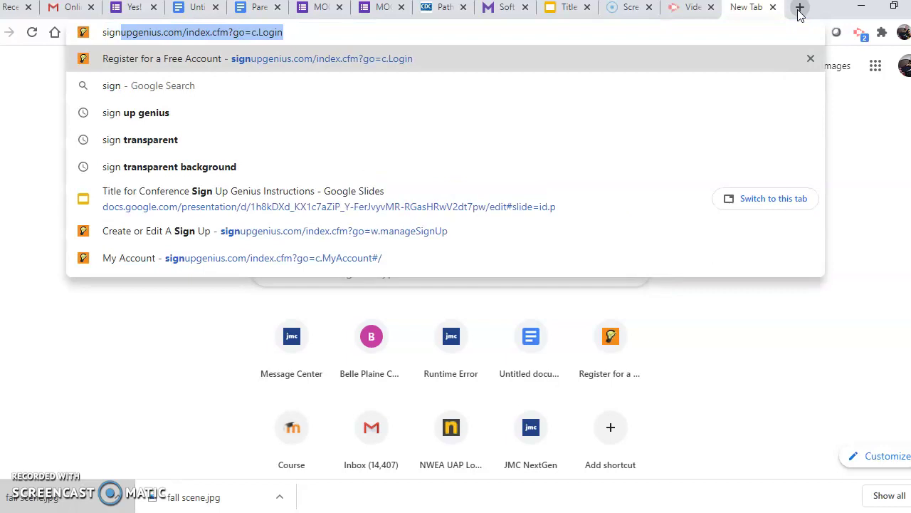
Go to signupgenius.com and log in to reach the account's Sign Ups page.
type("upgeniusc")
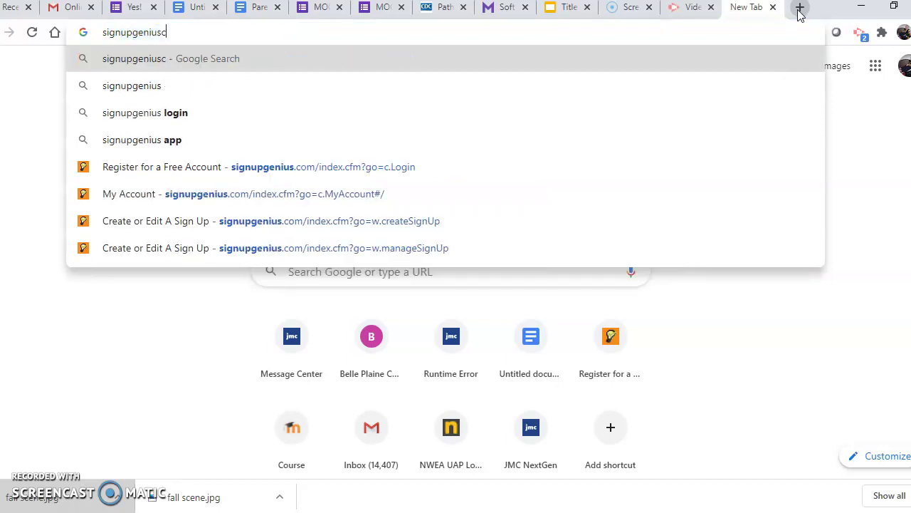
key("BackSpace")
type(".com")
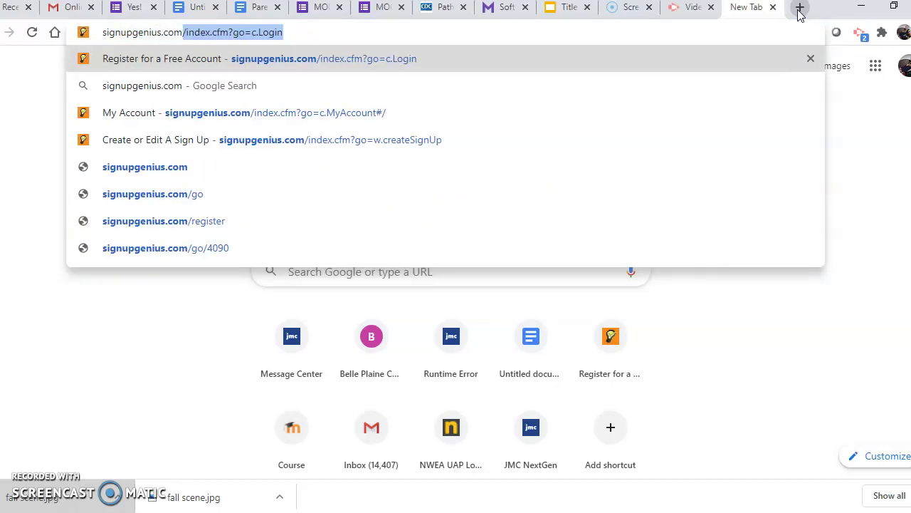
key("Return")
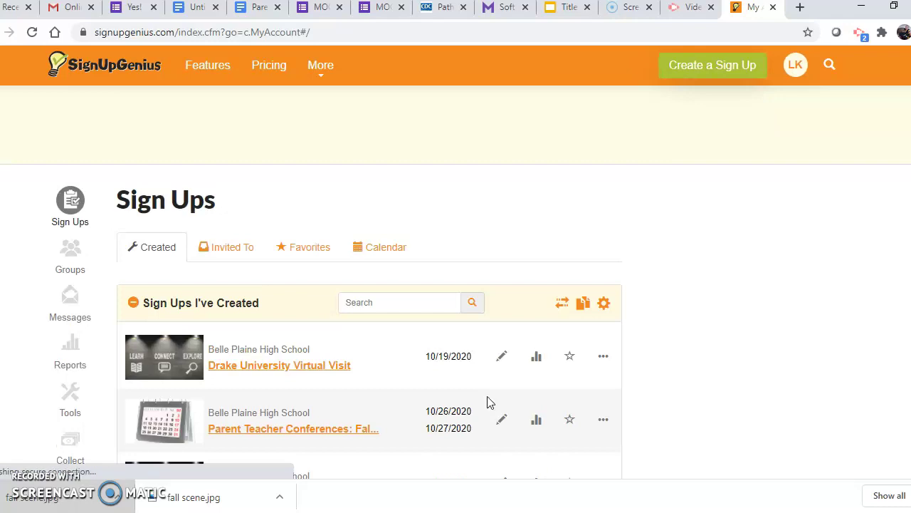
left_click(381, 184)
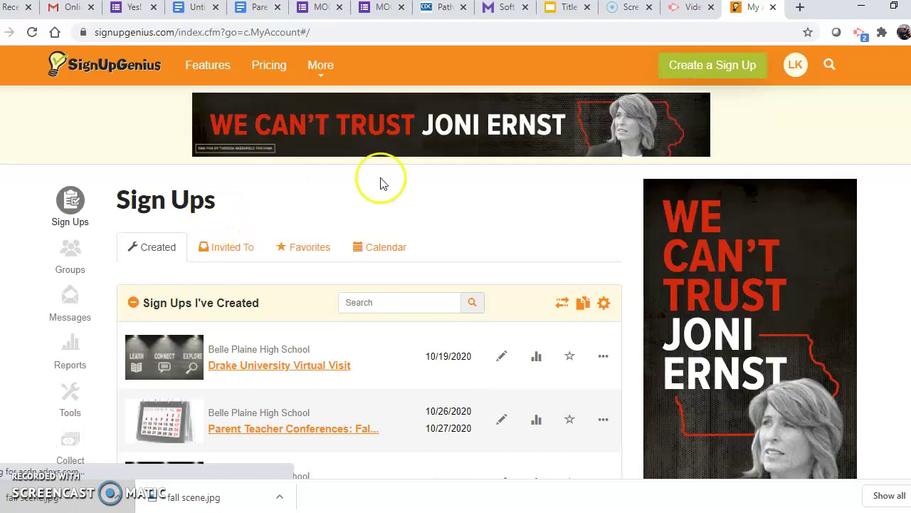
Start a new sign-up titled 'Koch Fall Conferences 2020'.
left_click(705, 72)
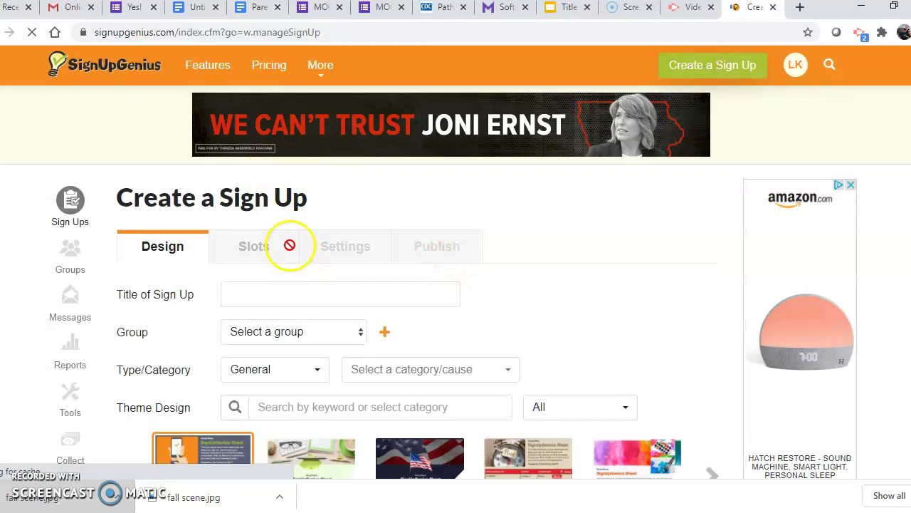
scroll(290, 245, "down", 2)
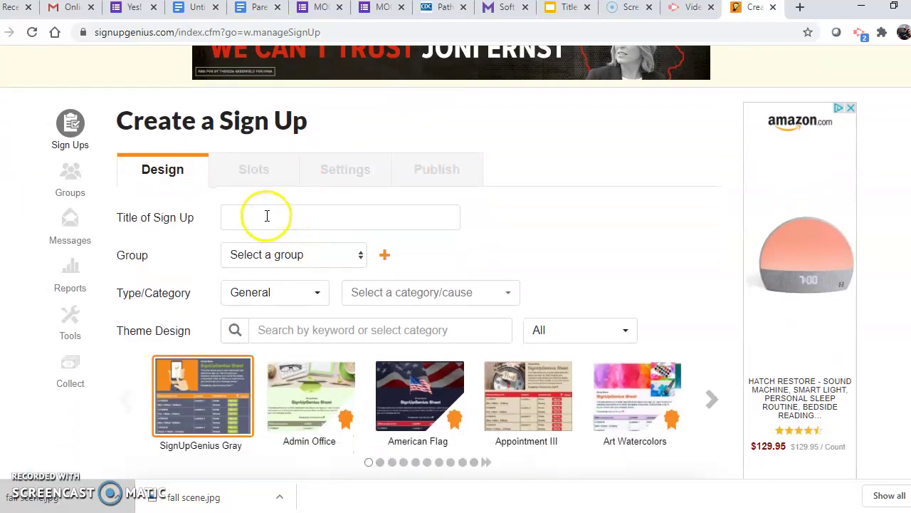
left_click(267, 217)
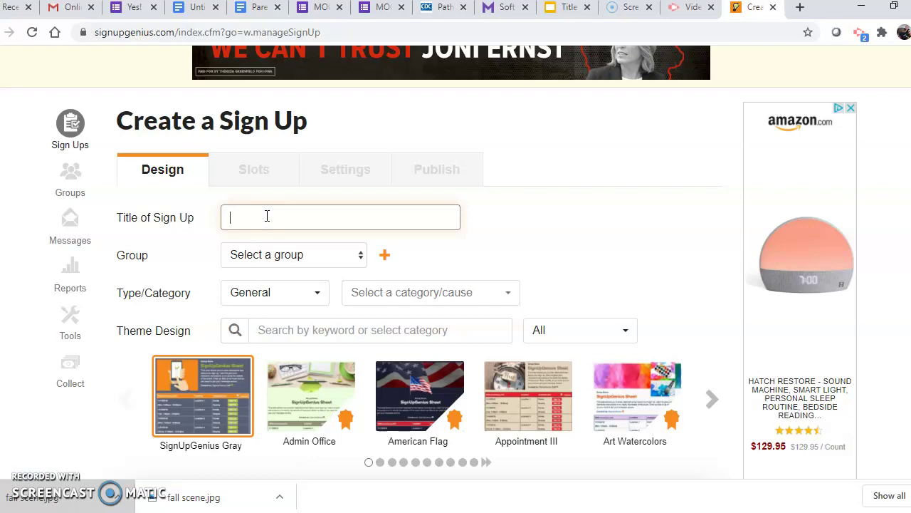
type("Koch Fall C")
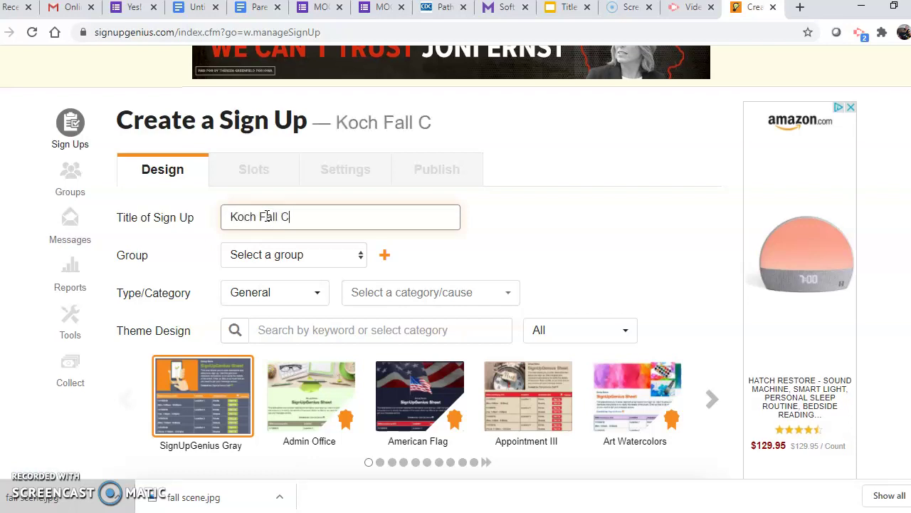
type("onferences")
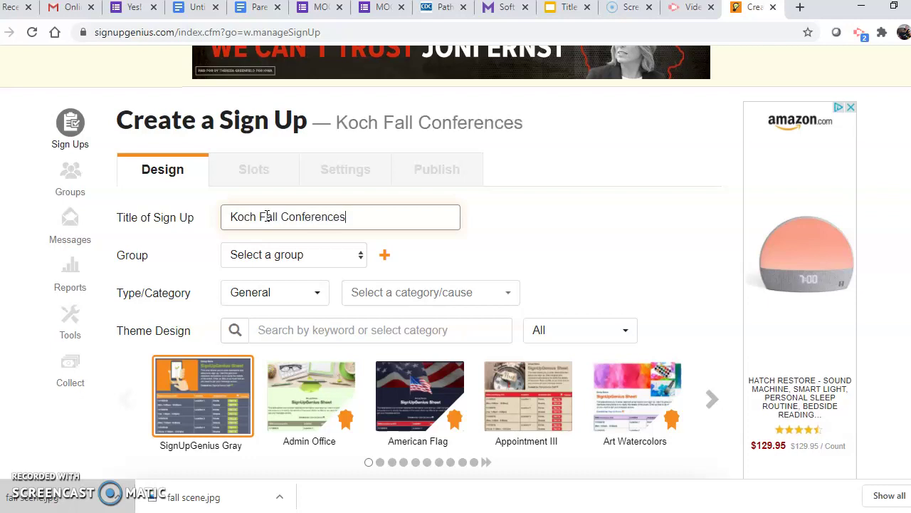
type(" 2020")
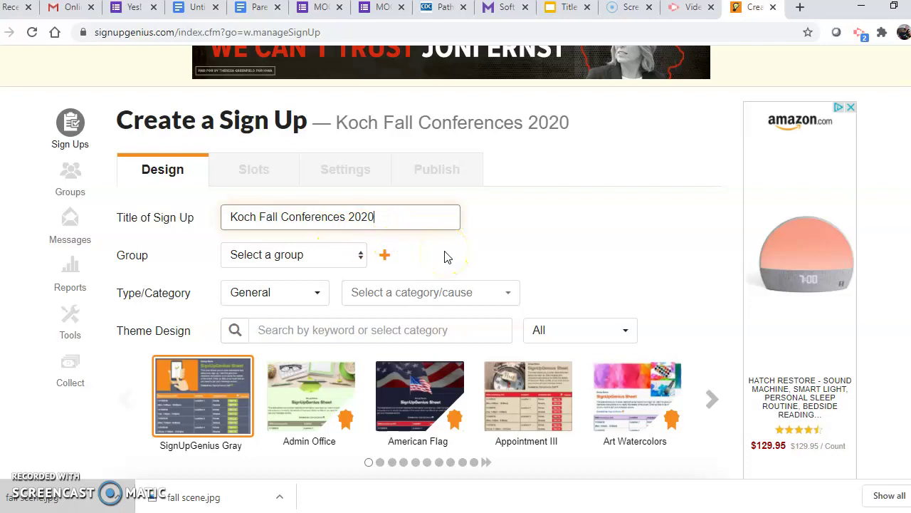
Assign the sign-up to the Belle Plaine High School group and the Education category.
left_click(300, 258)
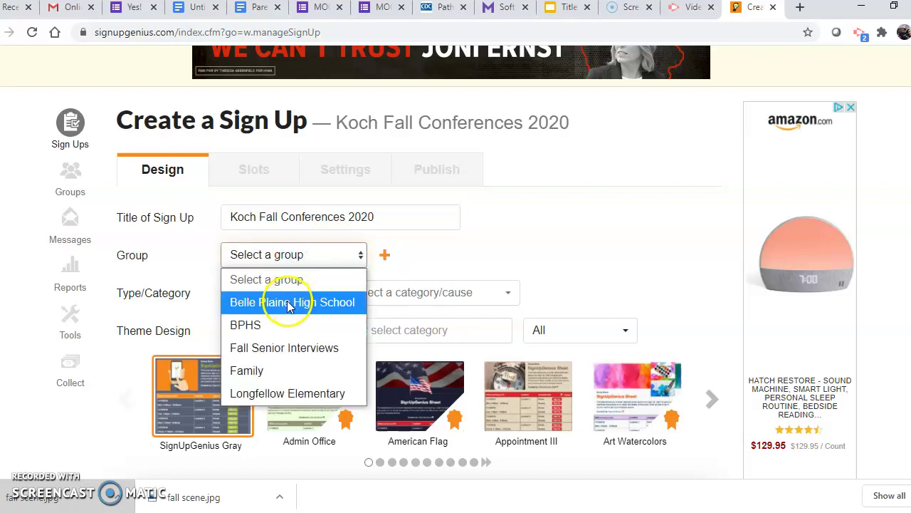
left_click(290, 303)
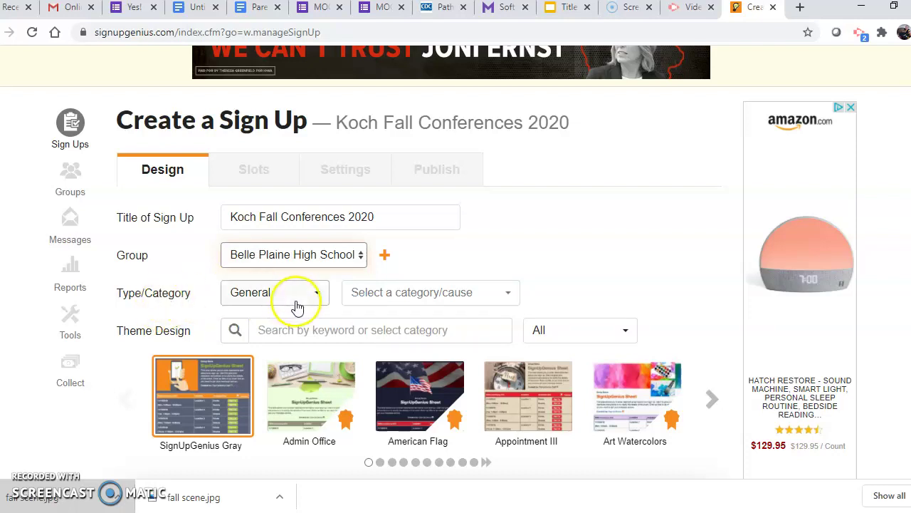
left_click(415, 295)
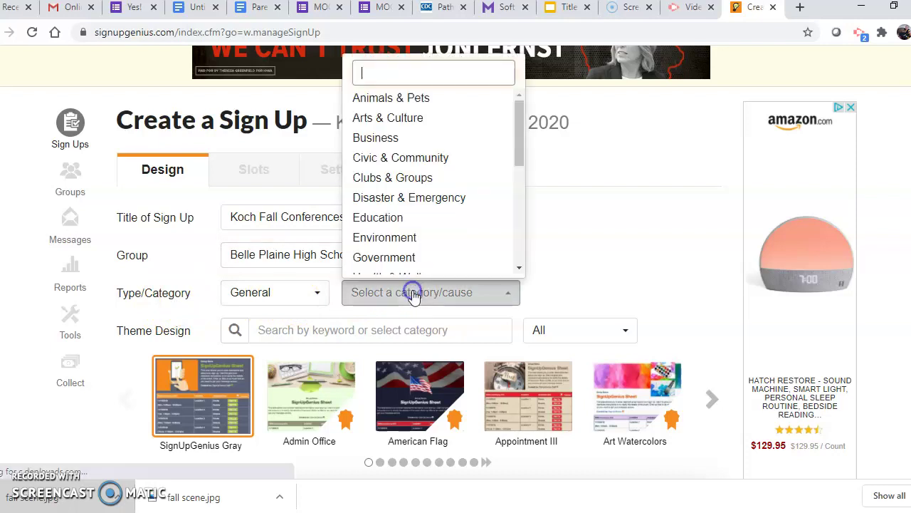
left_click(397, 221)
scroll(546, 244, "down", 2)
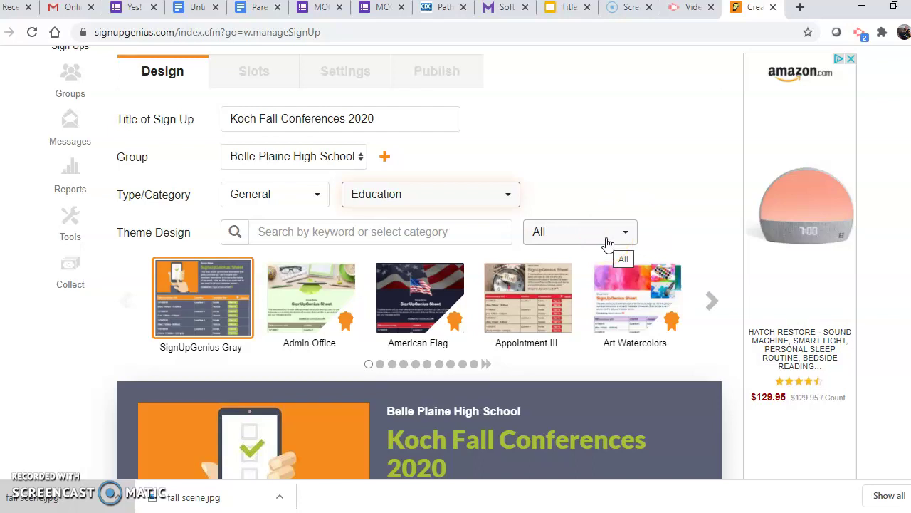
Filter the theme designs to free ones matching the keyword 'conference'.
left_click(604, 233)
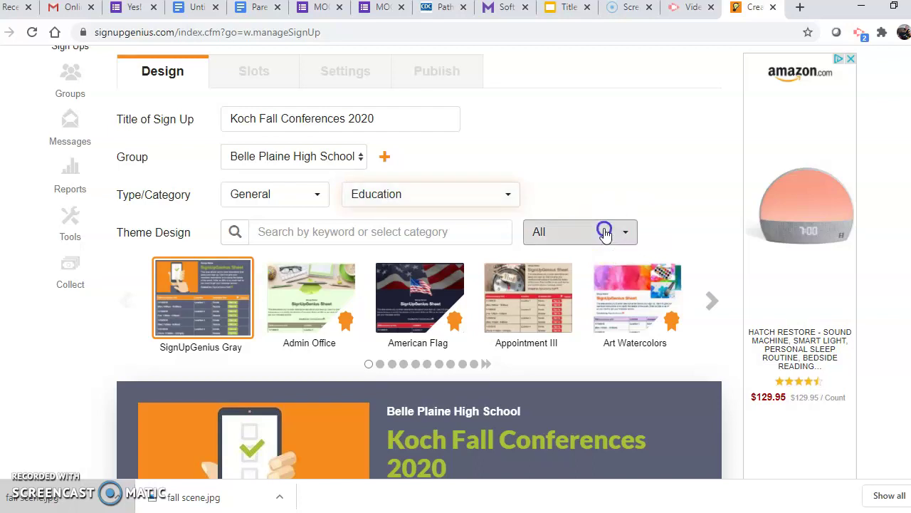
left_click(563, 277)
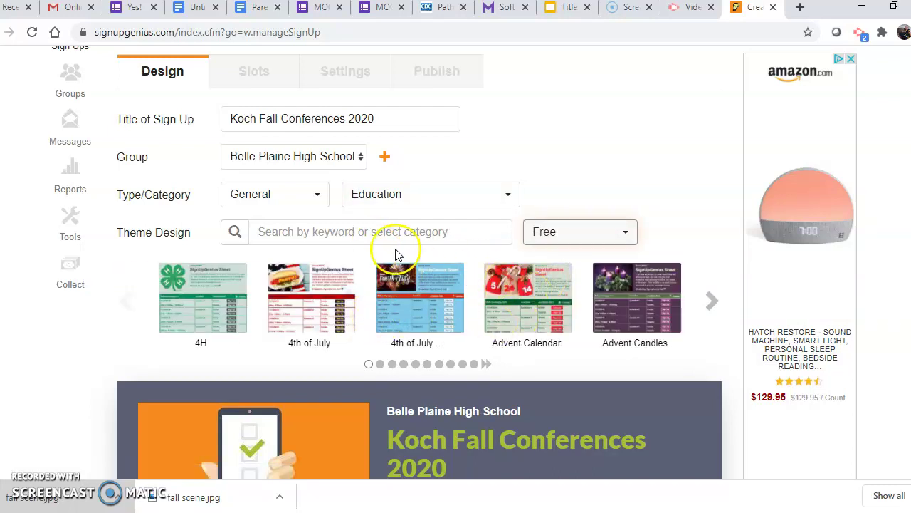
left_click(283, 236)
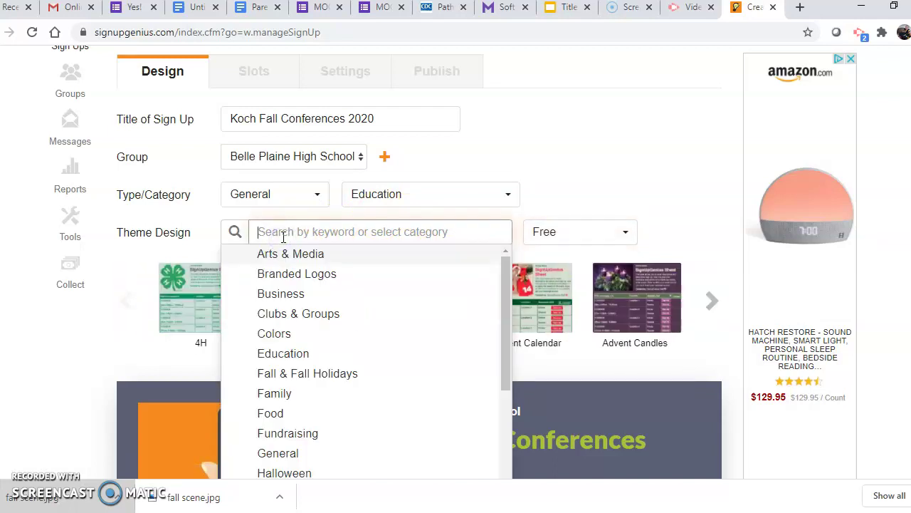
type("confe")
left_click(295, 282)
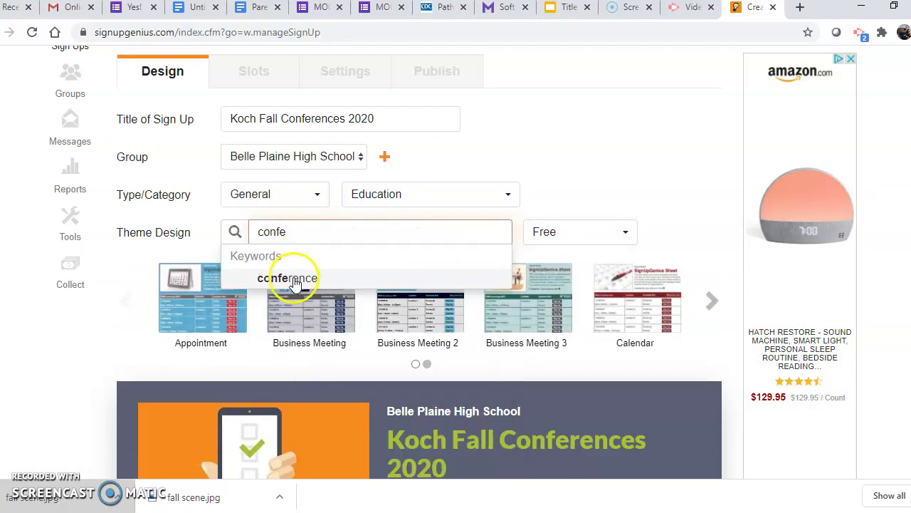
left_click(296, 281)
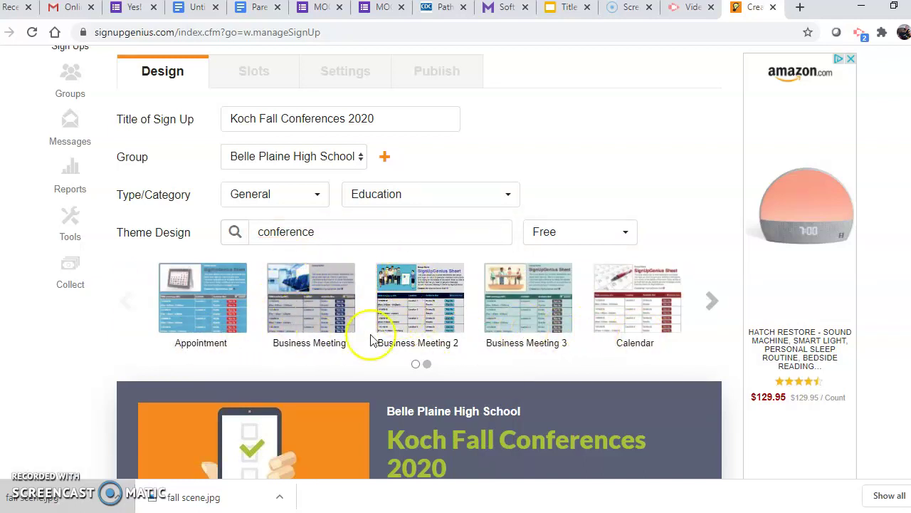
Apply the Calendar theme and scroll down to its preview.
left_click(630, 292)
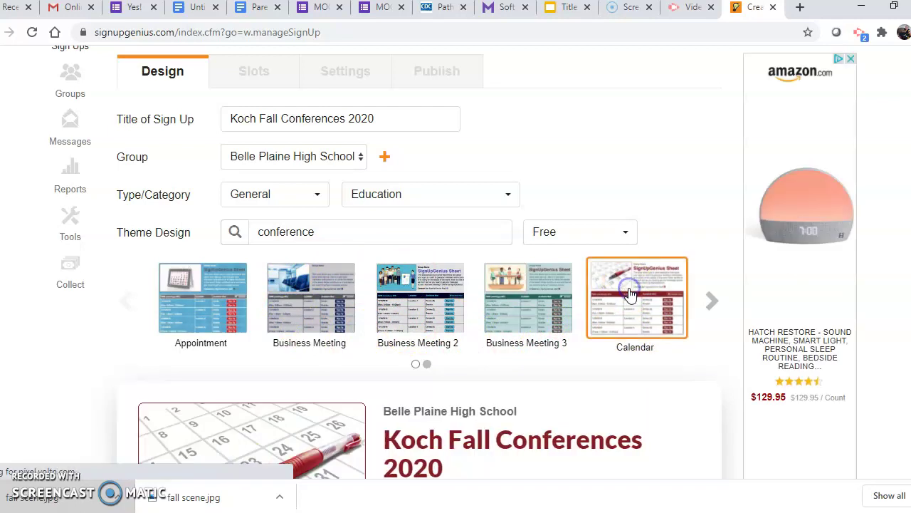
scroll(415, 401, "down", 2)
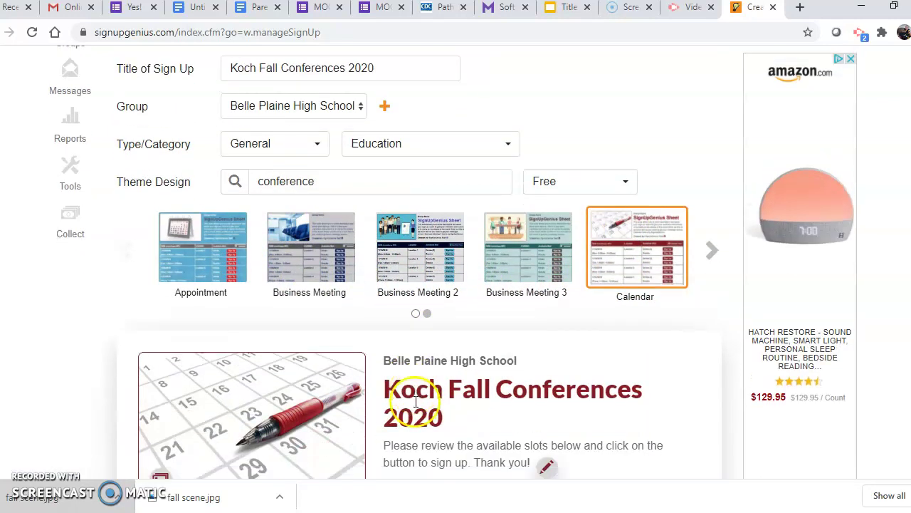
scroll(415, 401, "down", 4)
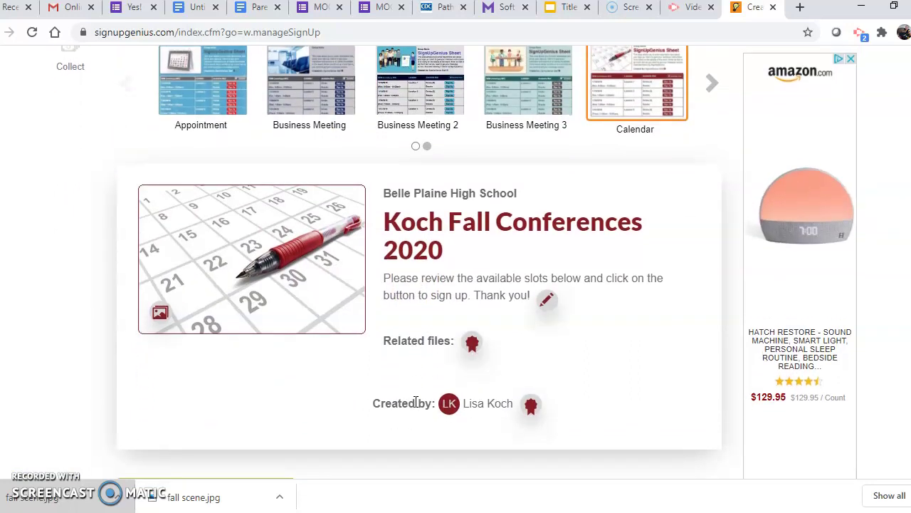
scroll(417, 404, "down", 1)
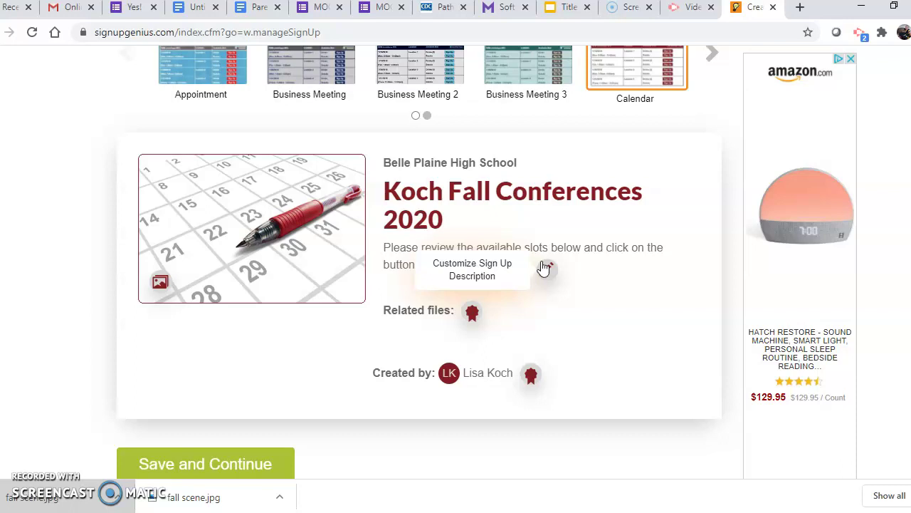
Select all the Parent Teacher Conference sample wording in Google Docs, then return to SignUpGenius.
left_click(251, 8)
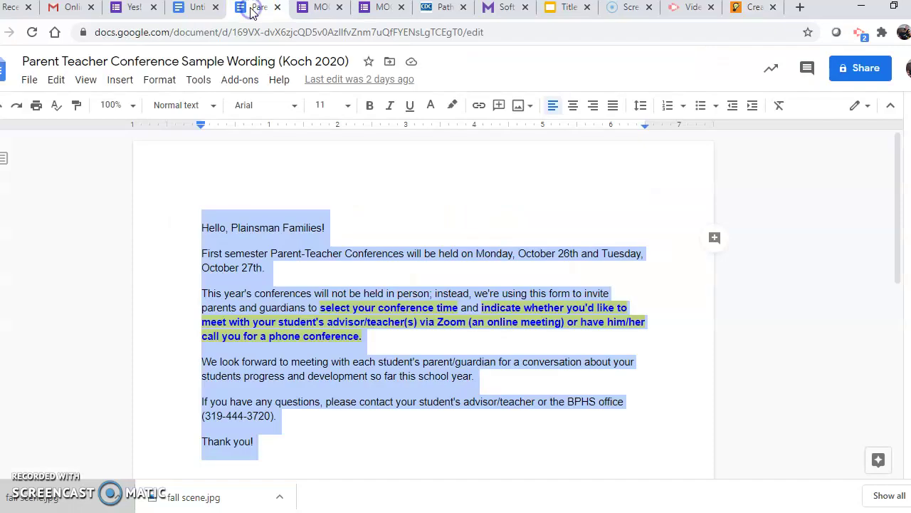
left_click(325, 444)
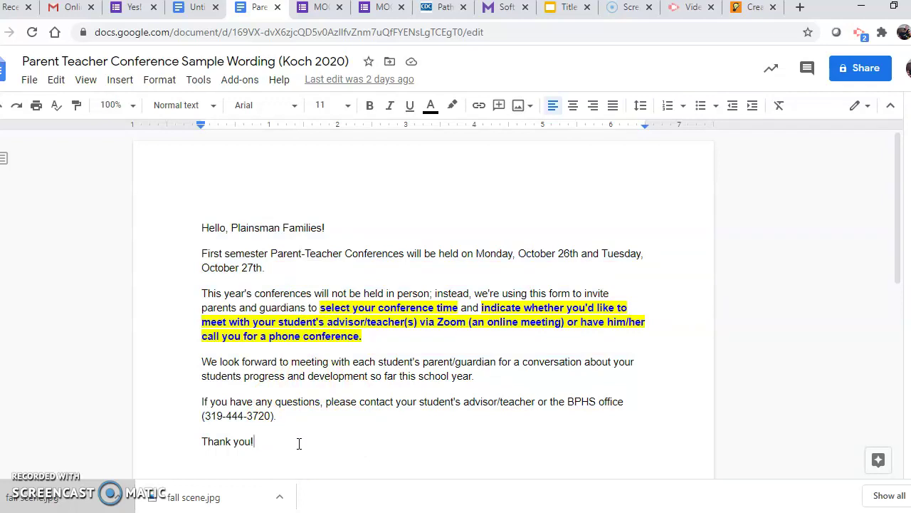
left_click(270, 445)
key("ctrl+a")
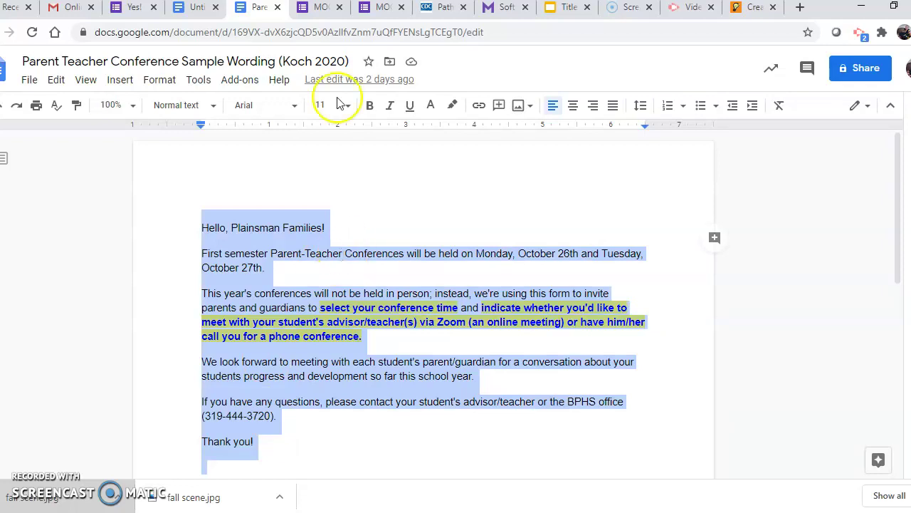
left_click(743, 13)
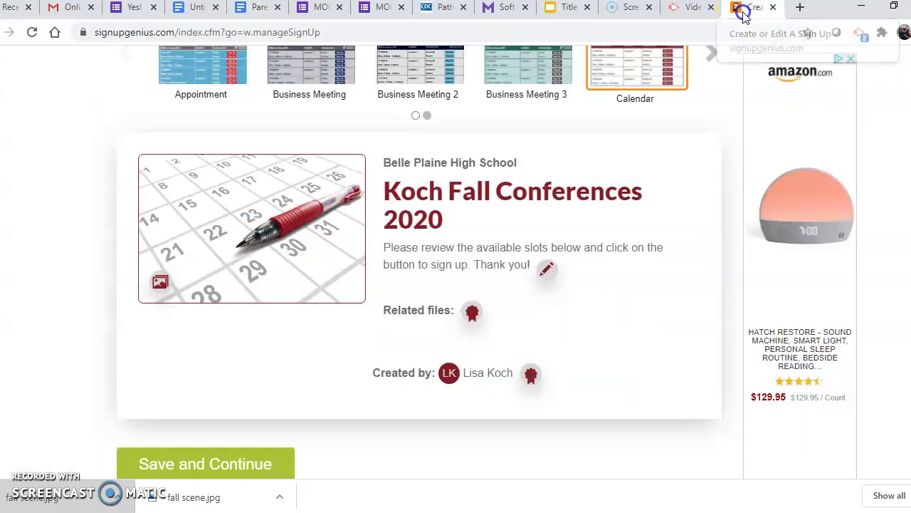
Replace the placeholder description with the pasted Plainsman Families conference message.
left_click(546, 273)
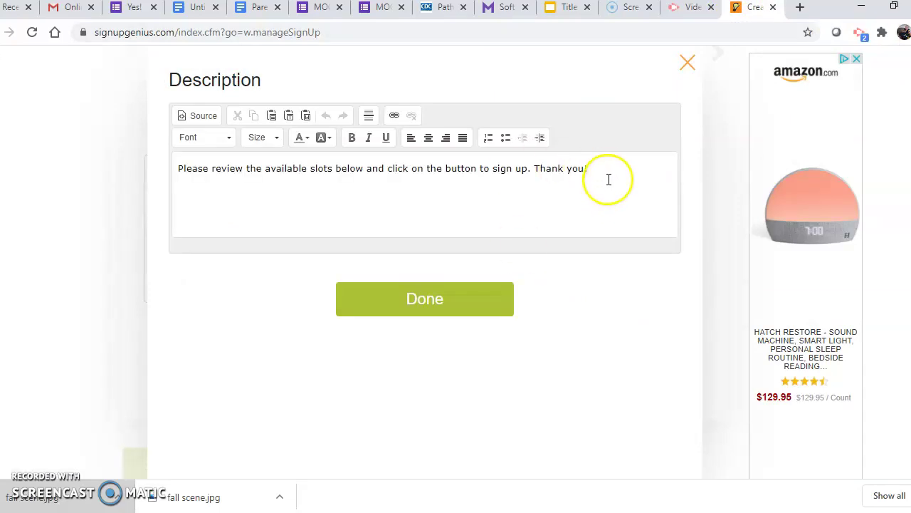
left_click(606, 169)
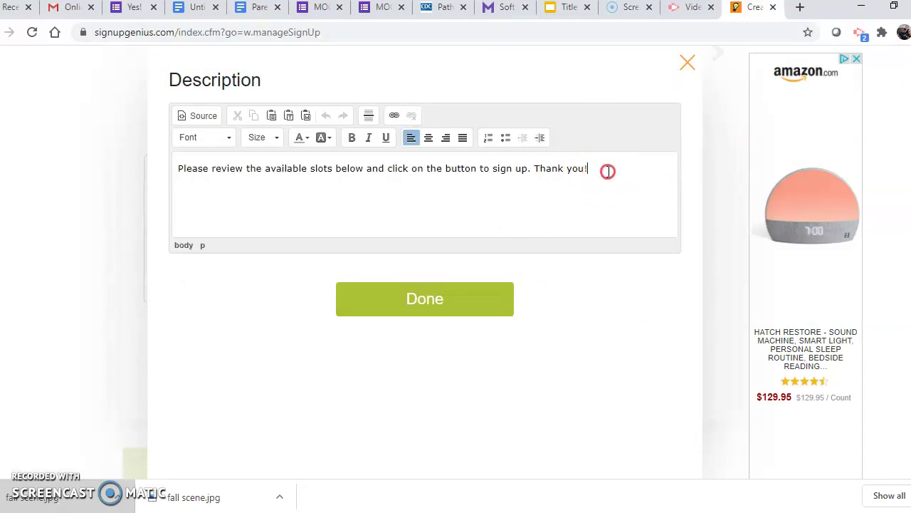
right_click(209, 168)
left_click(184, 169)
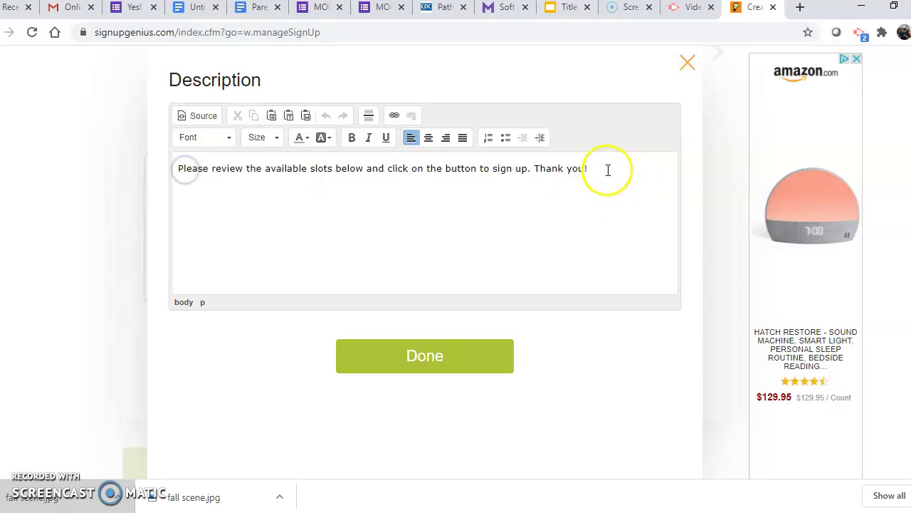
left_click_drag(602, 168, 142, 171)
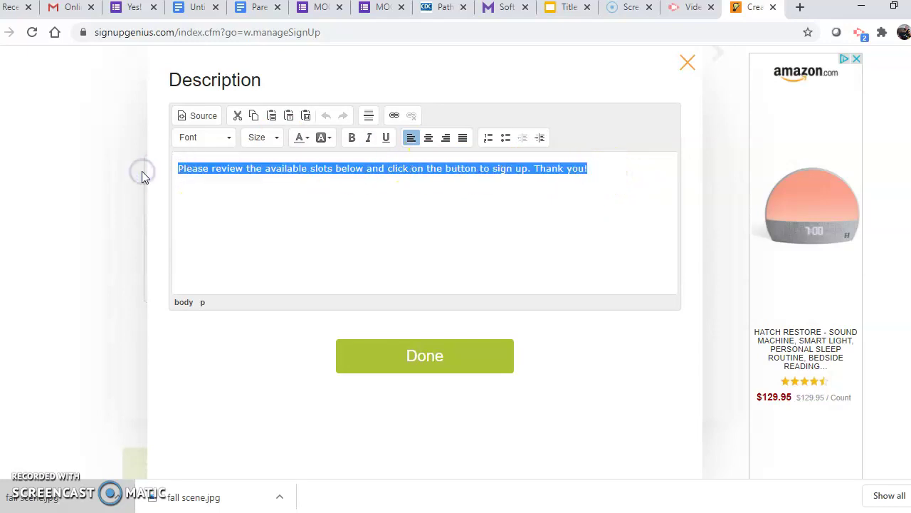
key("ctrl+v")
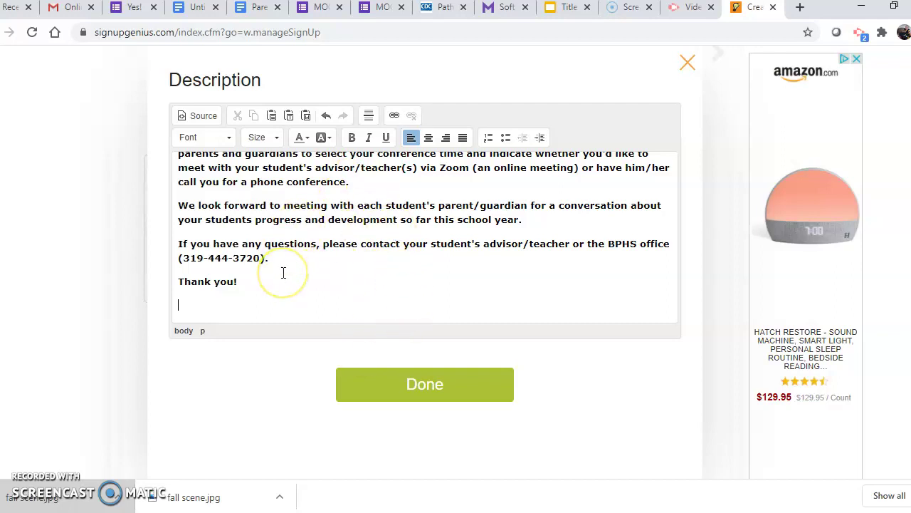
key("Up")
key("Up")
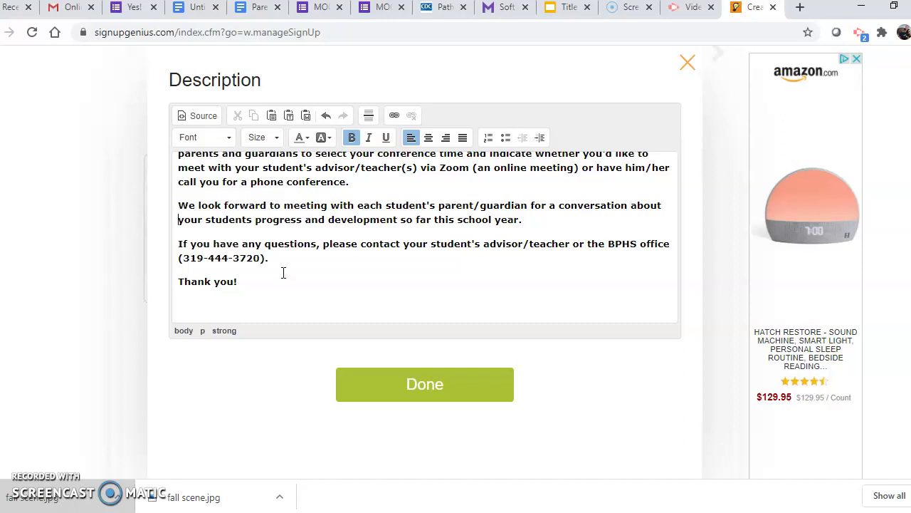
left_click(260, 277)
key("ctrl+Home")
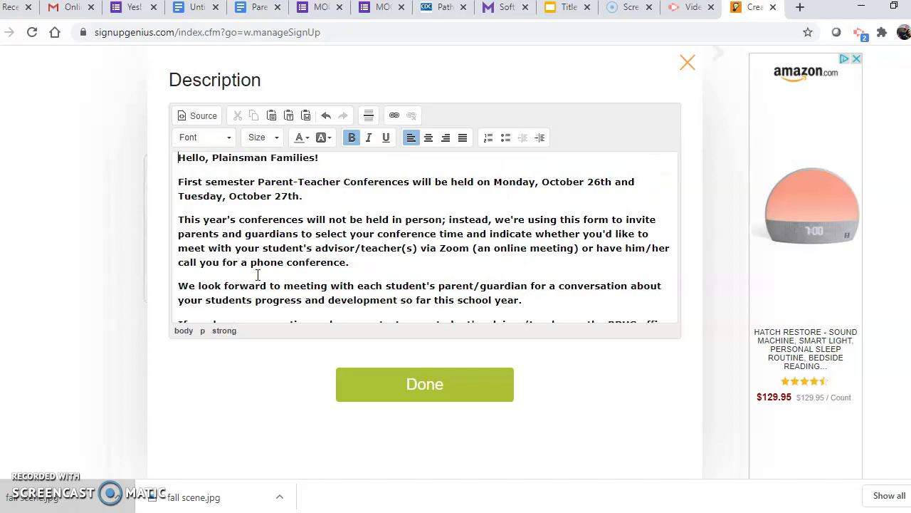
Highlight the 'indicate…conference.' Zoom-or-phone sentence in yellow and finish the description.
left_click(488, 233)
left_click_drag(488, 234, 499, 263)
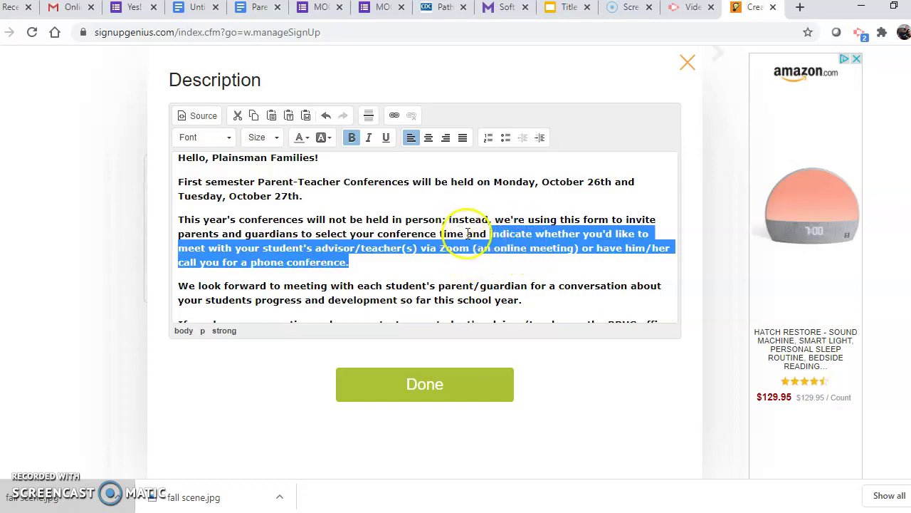
left_click(325, 137)
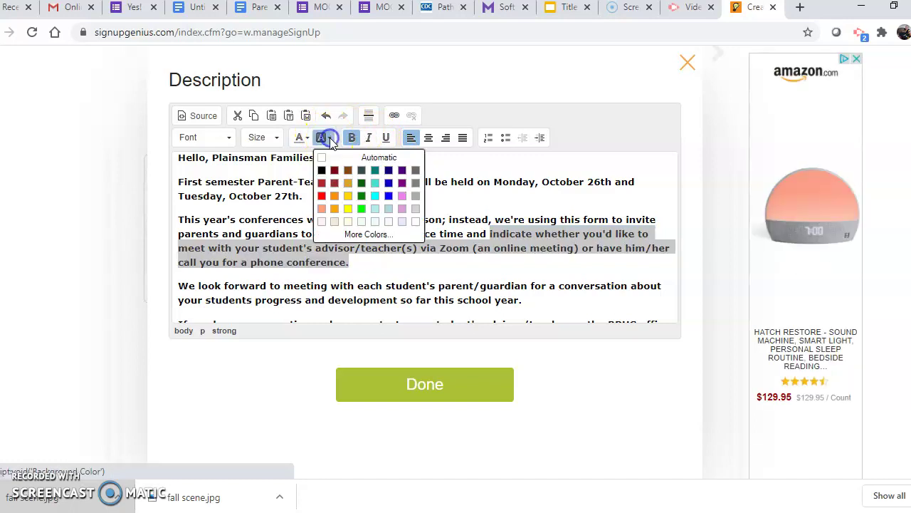
left_click(349, 208)
left_click(402, 278)
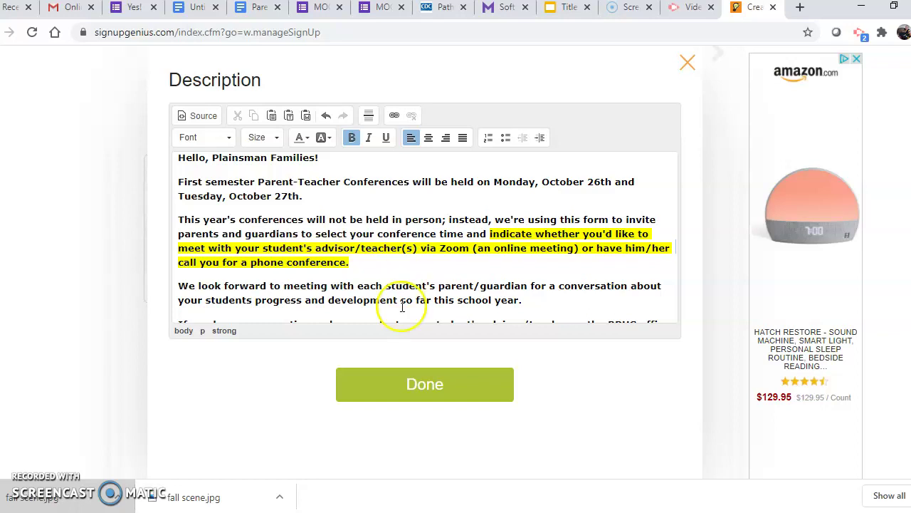
left_click(415, 390)
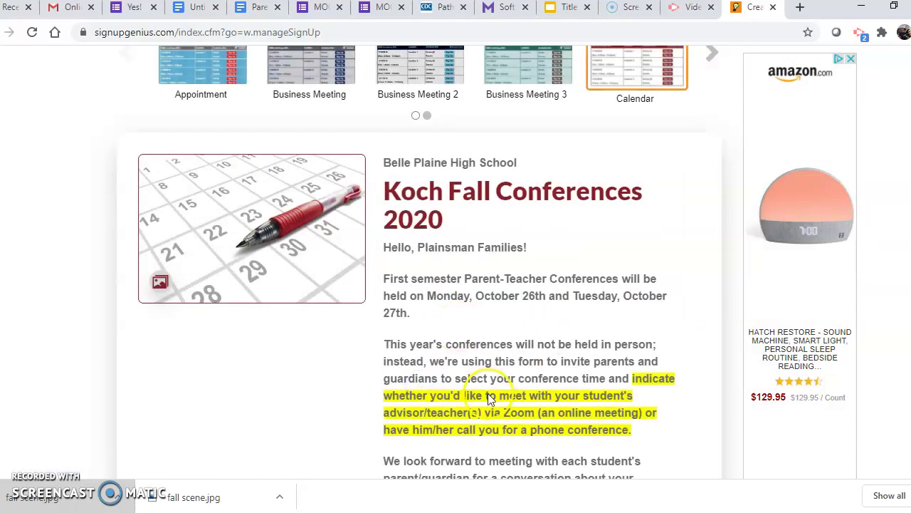
Review the design preview, then save it and continue to the Slots step.
scroll(487, 396, "down", 1)
scroll(488, 396, "down", 2)
scroll(488, 397, "up", 1)
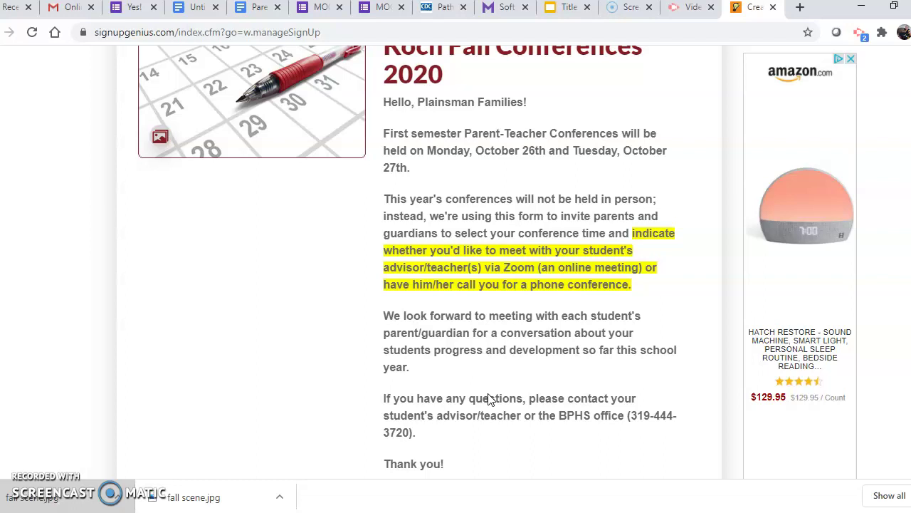
scroll(488, 399, "down", 1)
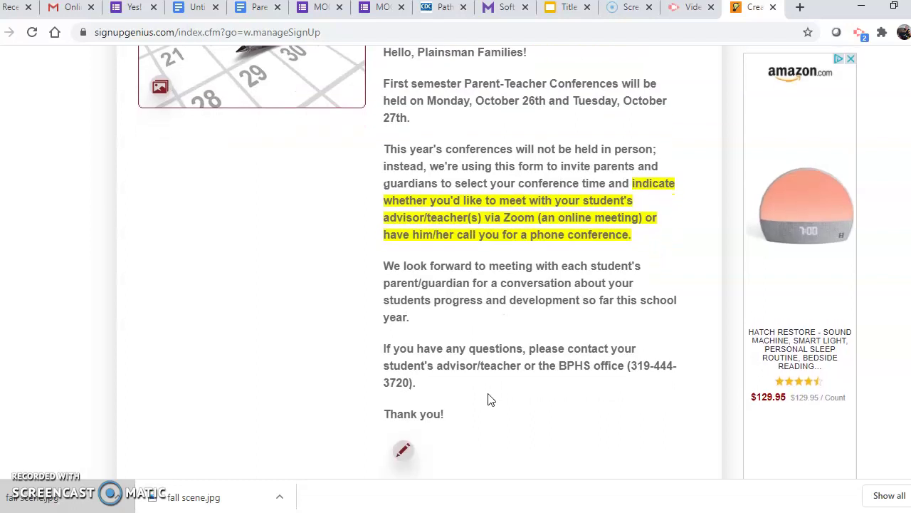
scroll(488, 398, "down", 5)
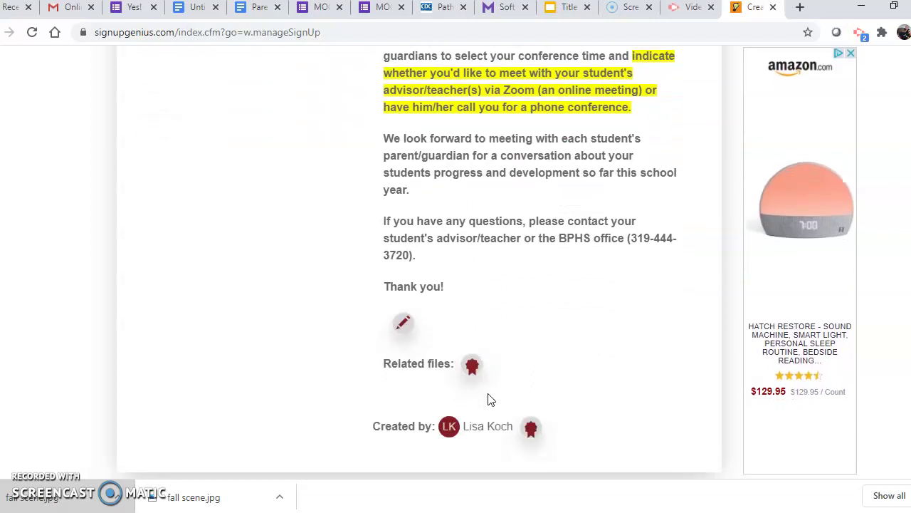
scroll(489, 399, "up", 2)
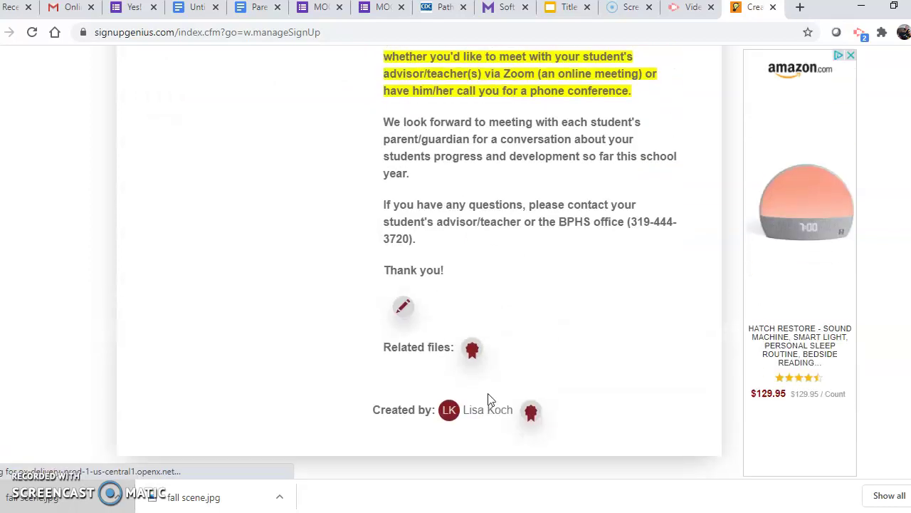
scroll(468, 396, "down", 1)
left_click(168, 425)
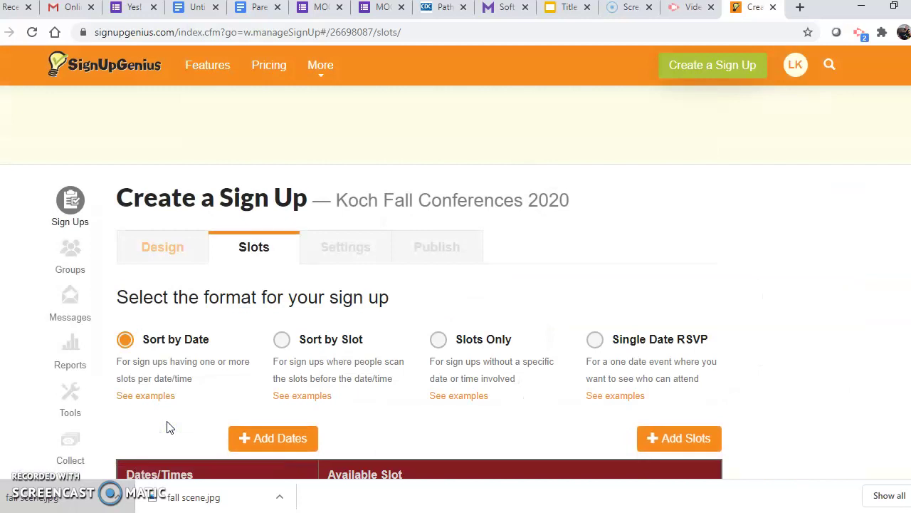
Sort by Slot and add slot 'Conference with Mrs. Koch' with a phone-or-virtual preference comment.
scroll(169, 426, "down", 2)
scroll(168, 426, "down", 1)
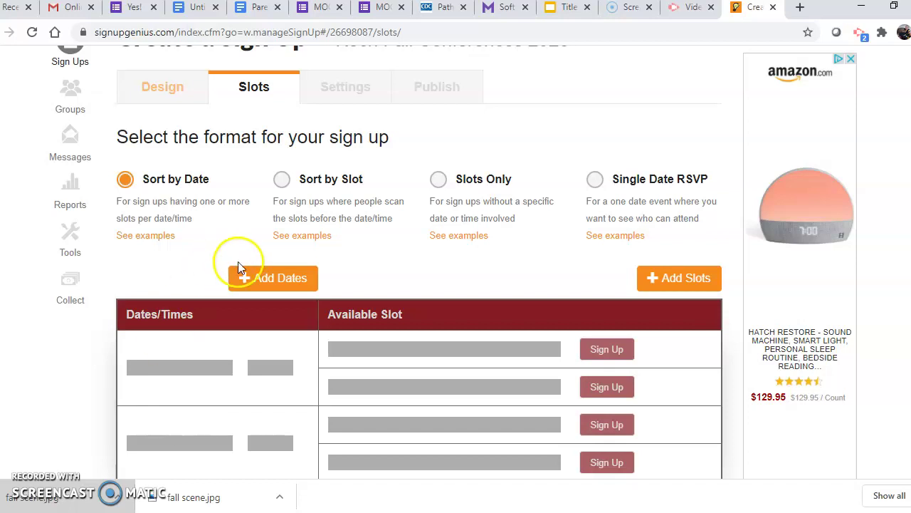
left_click(281, 181)
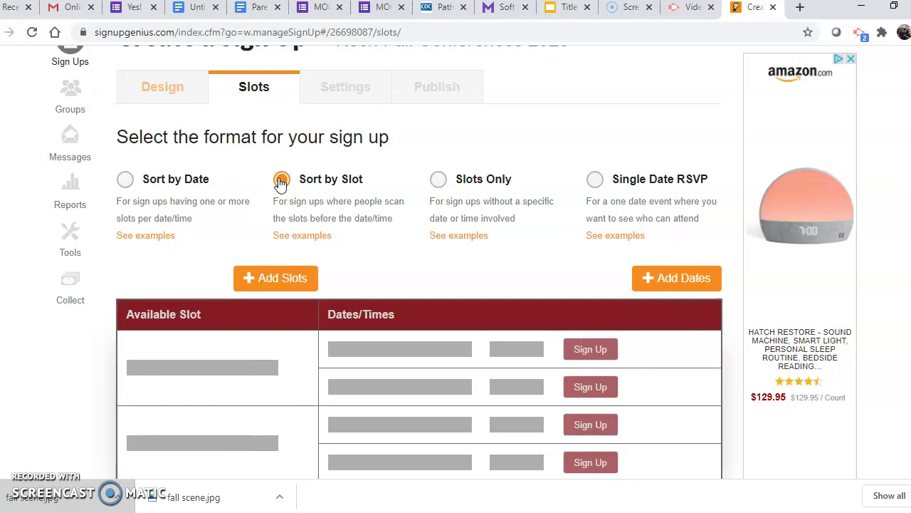
left_click(265, 279)
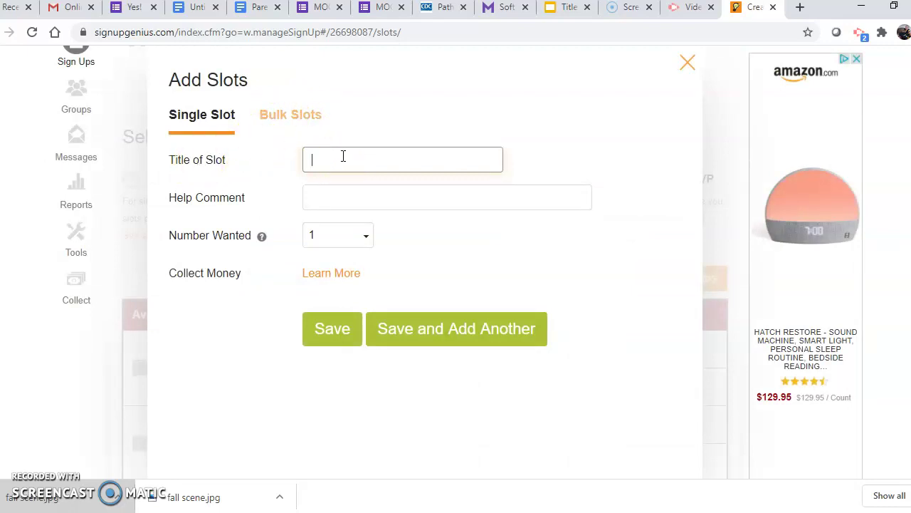
type("Conference with")
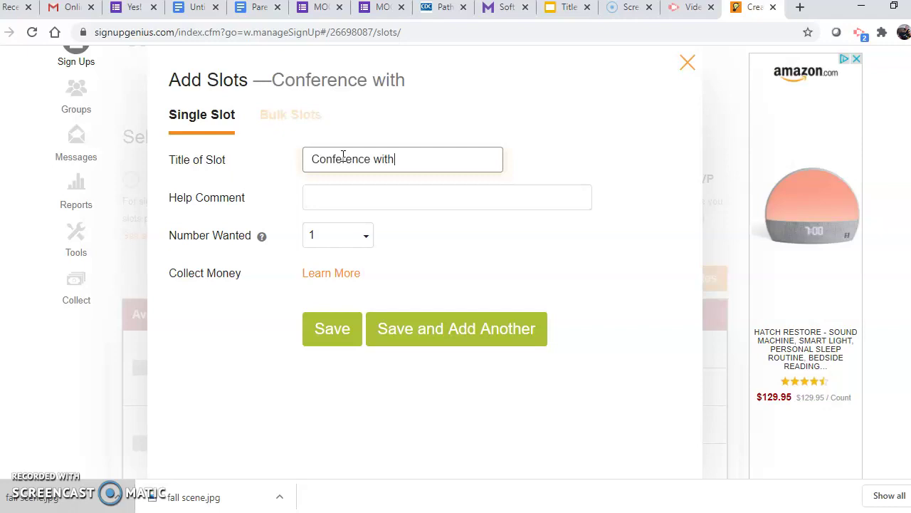
type(" Mrs. Koch")
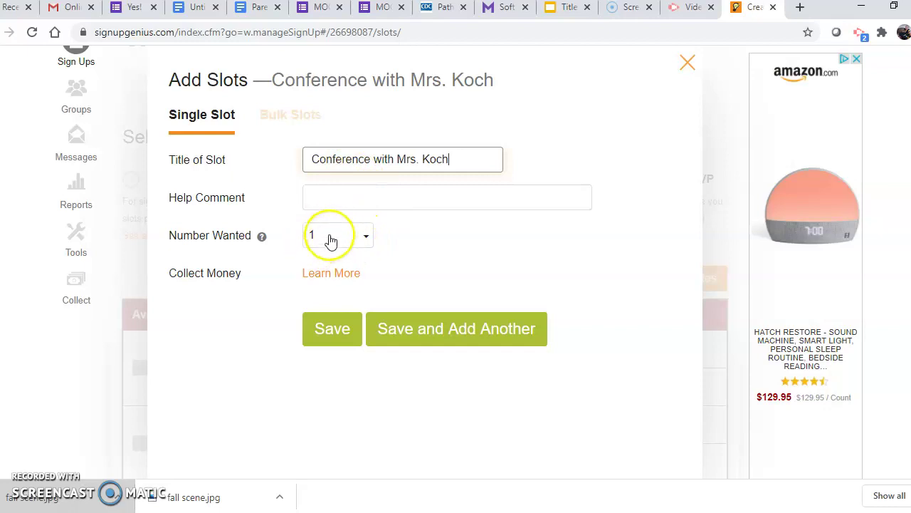
left_click(338, 200)
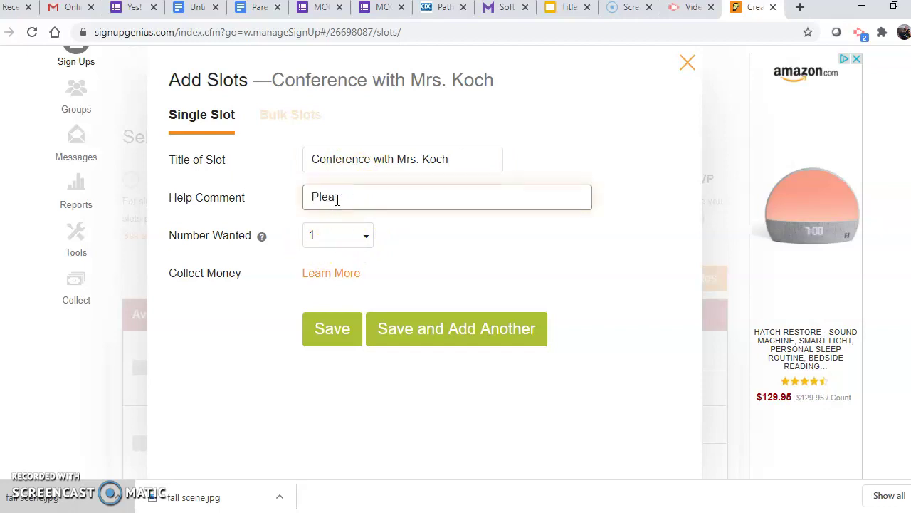
type("Please indicate phone or virtual confer")
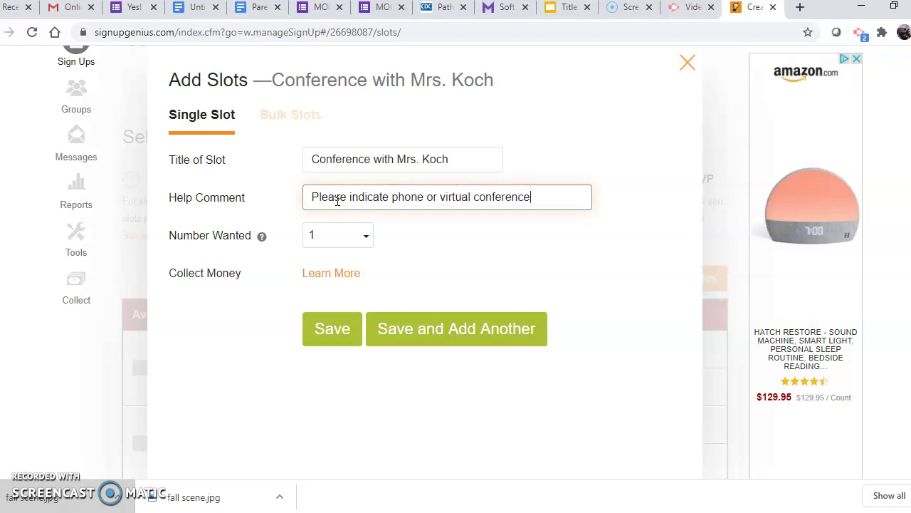
type("ence")
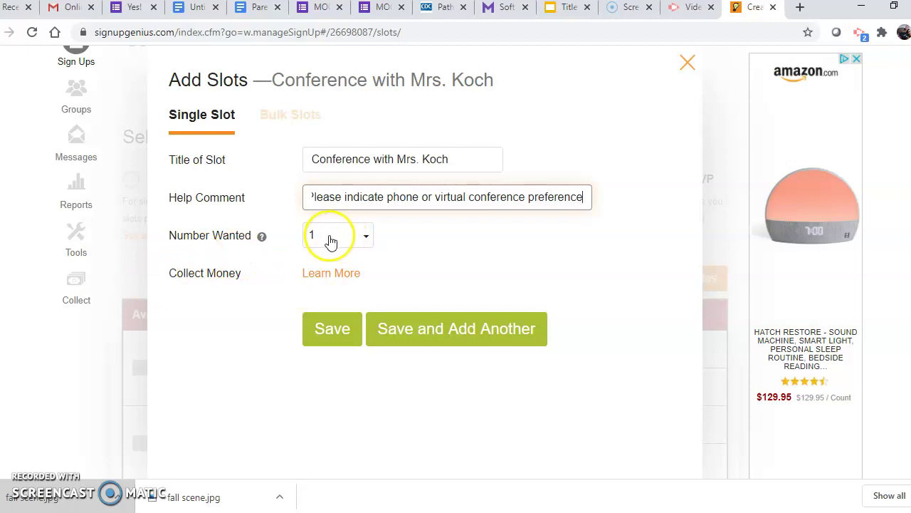
Save the slot and generate evenly spaced time slots from October 26 to October 27, 2020.
left_click(337, 331)
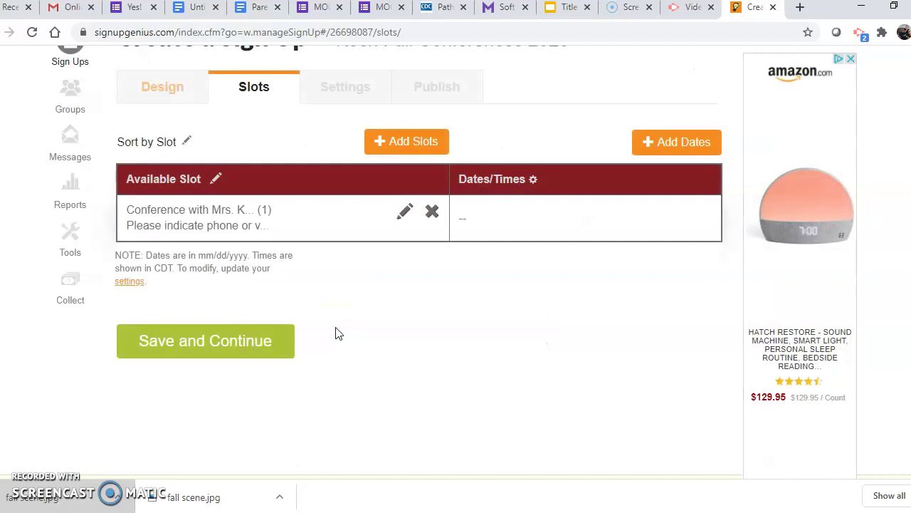
left_click(677, 141)
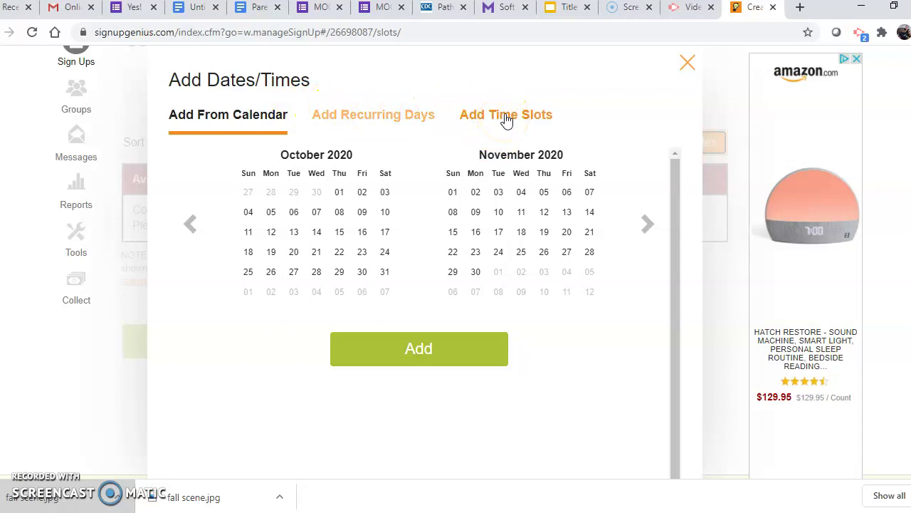
left_click(504, 117)
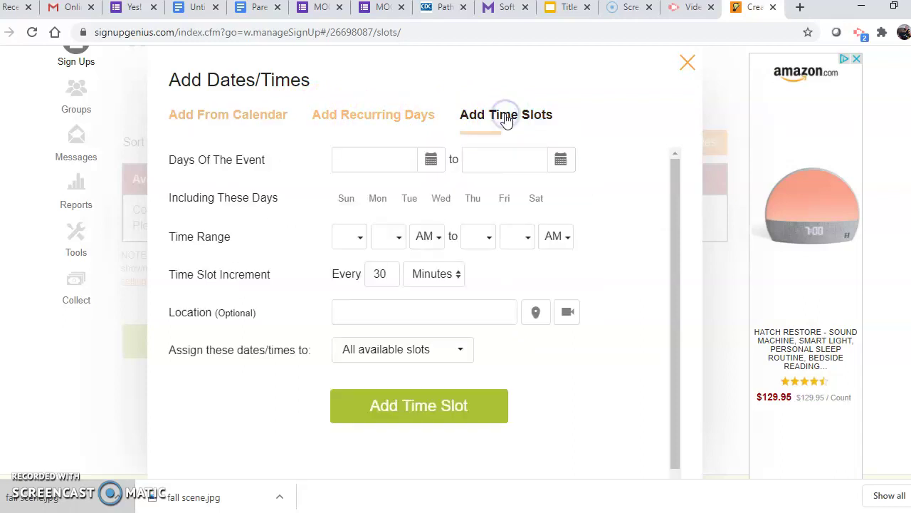
left_click(431, 160)
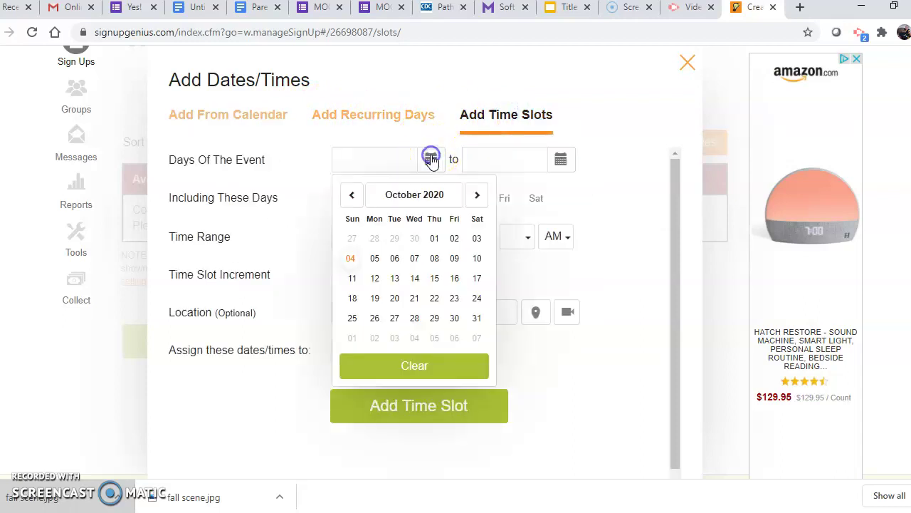
left_click(375, 319)
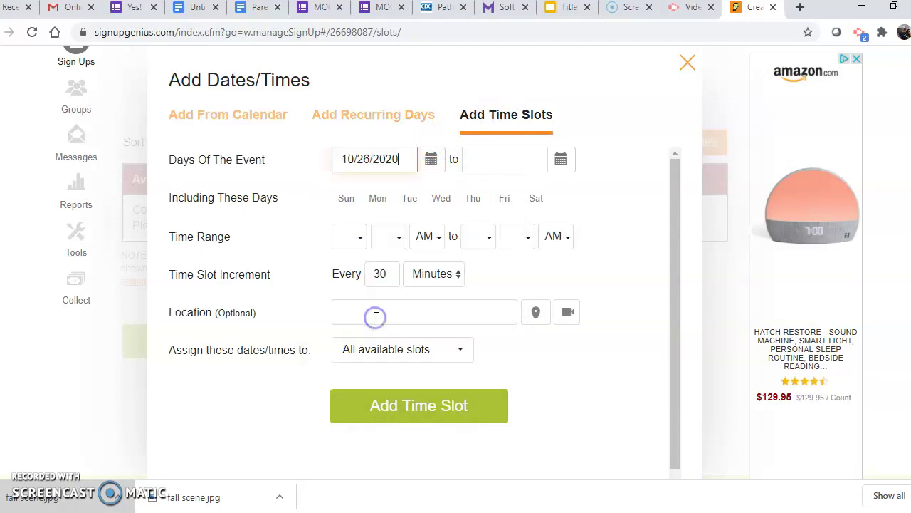
left_click(561, 159)
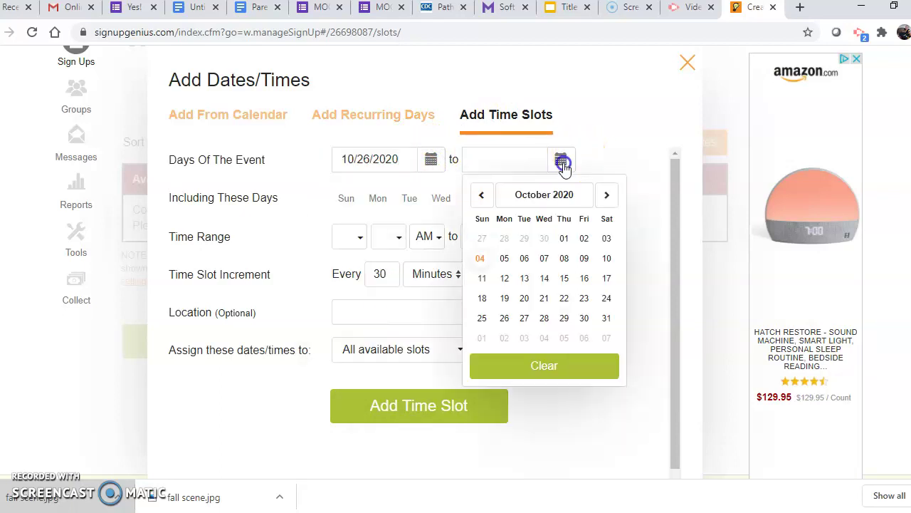
left_click(525, 322)
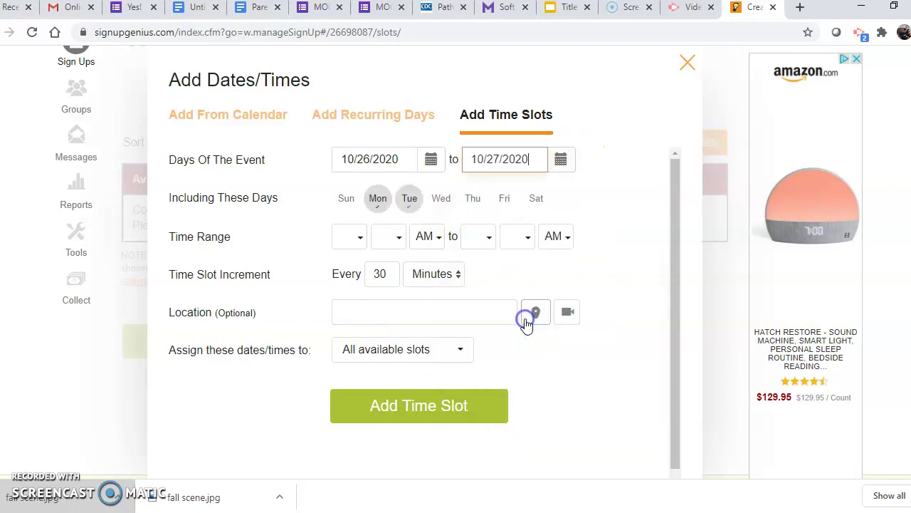
Set the time range start to 3:30 PM.
left_click(355, 242)
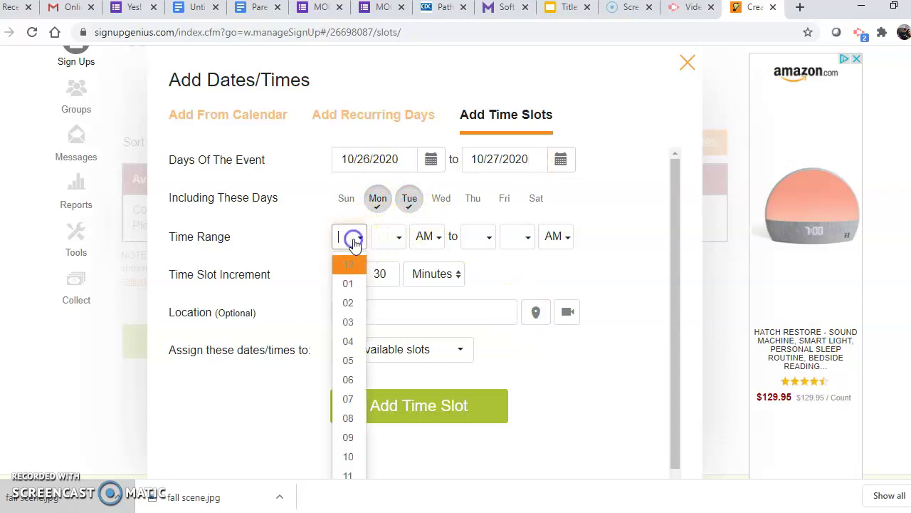
left_click(353, 324)
left_click(392, 238)
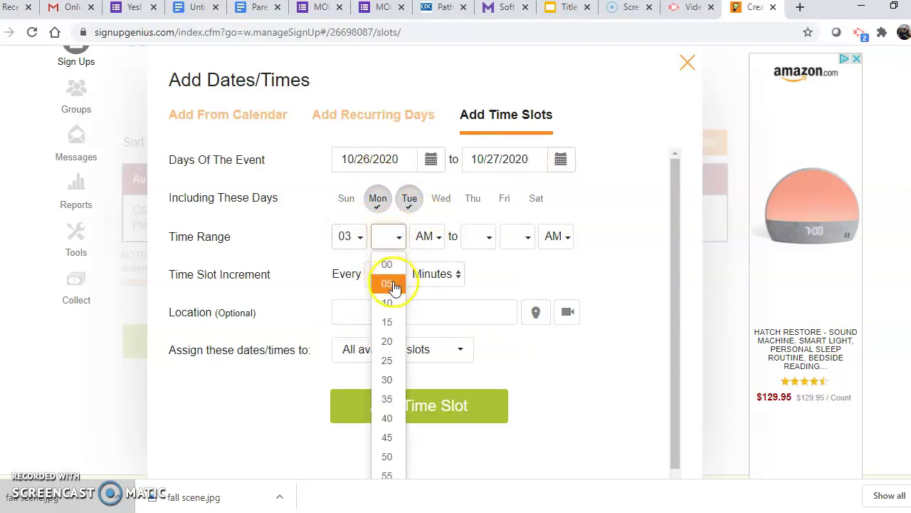
right_click(387, 380)
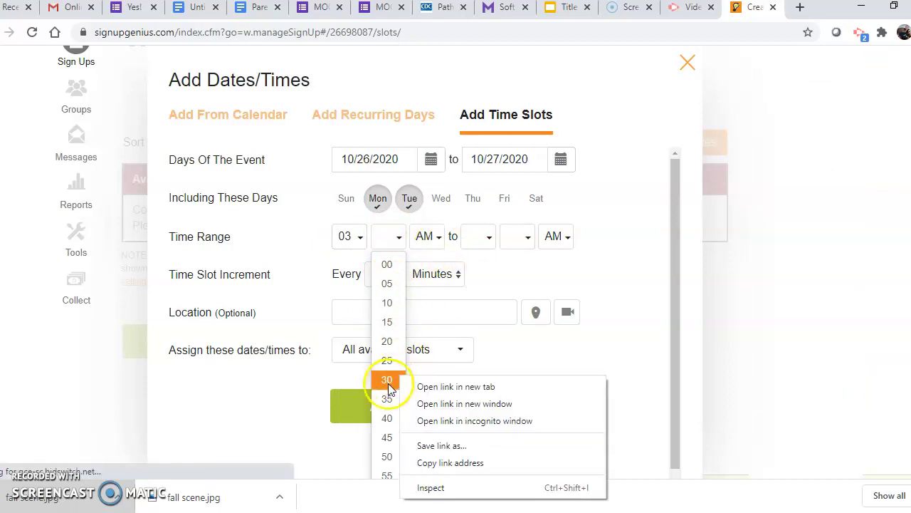
left_click(386, 380)
left_click(387, 379)
left_click(432, 246)
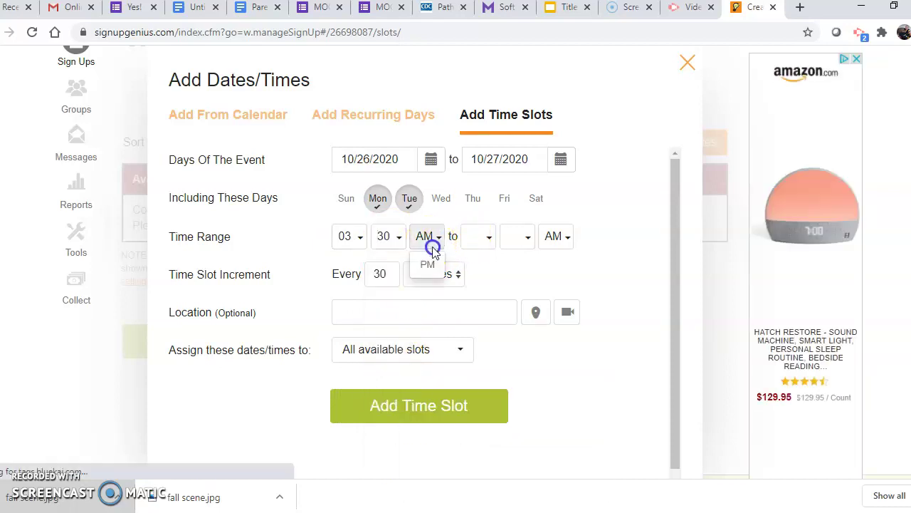
left_click(430, 266)
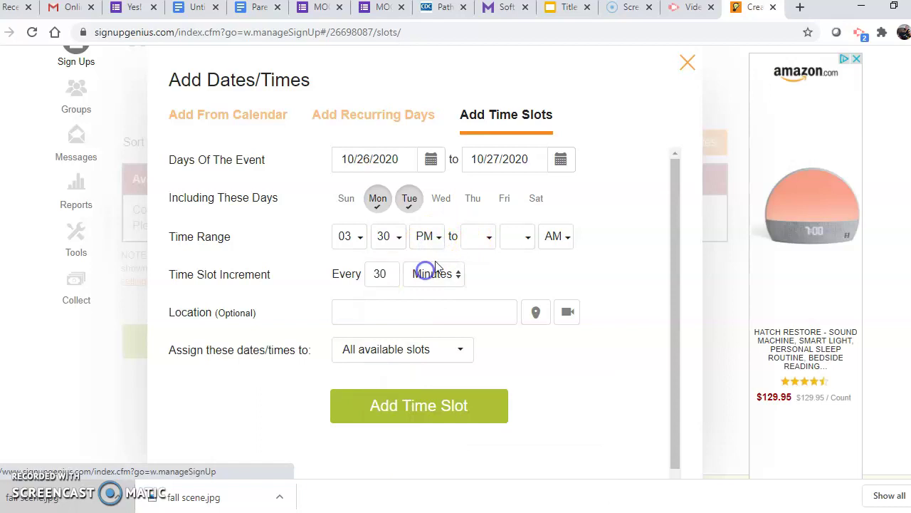
Set the time range end to 7:00 PM.
left_click(482, 237)
left_click(482, 400)
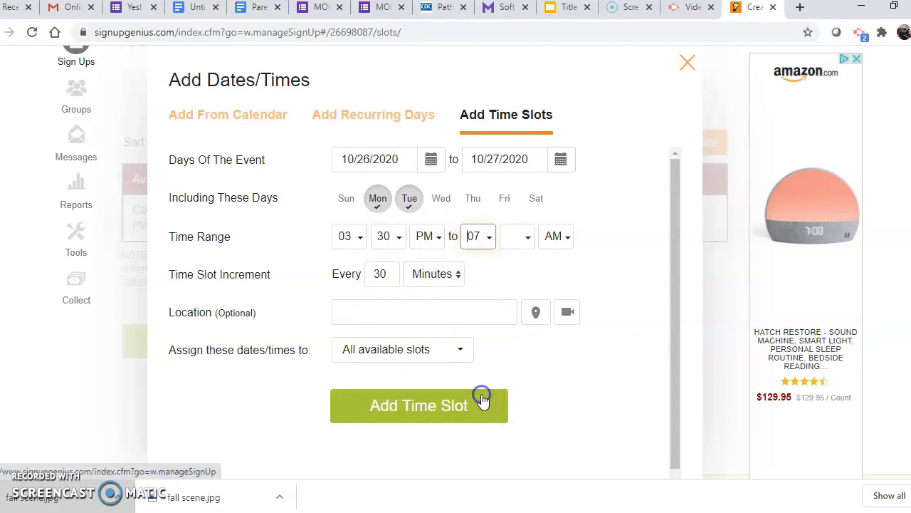
left_click(531, 238)
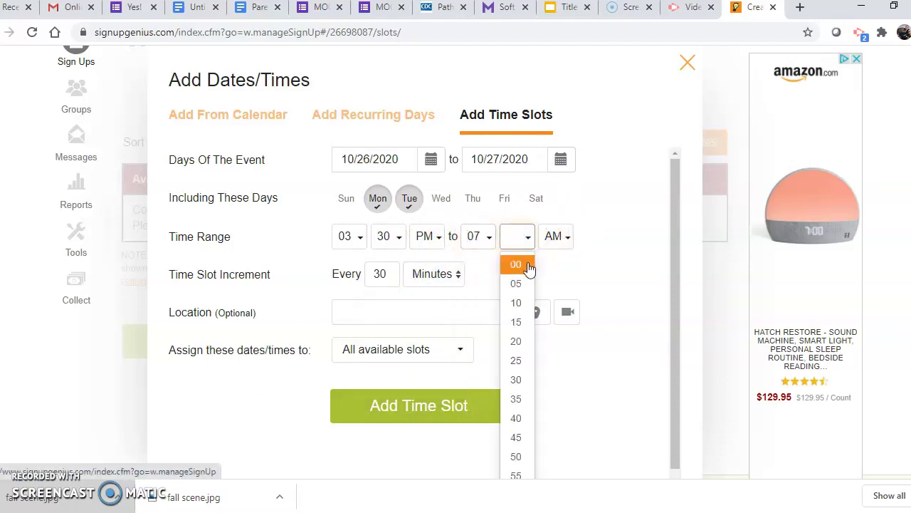
left_click(529, 266)
left_click(554, 236)
left_click(556, 277)
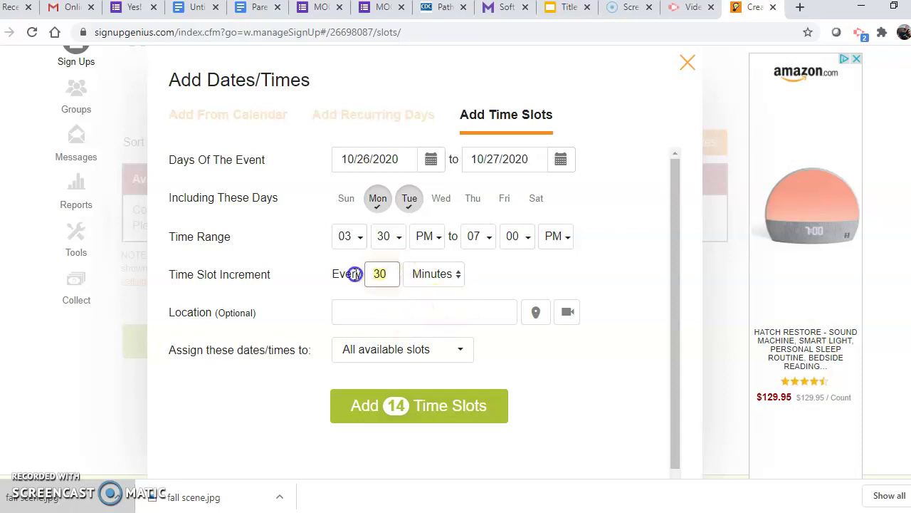
Change the time slot increment to 20 minutes and select the Location field.
type("20")
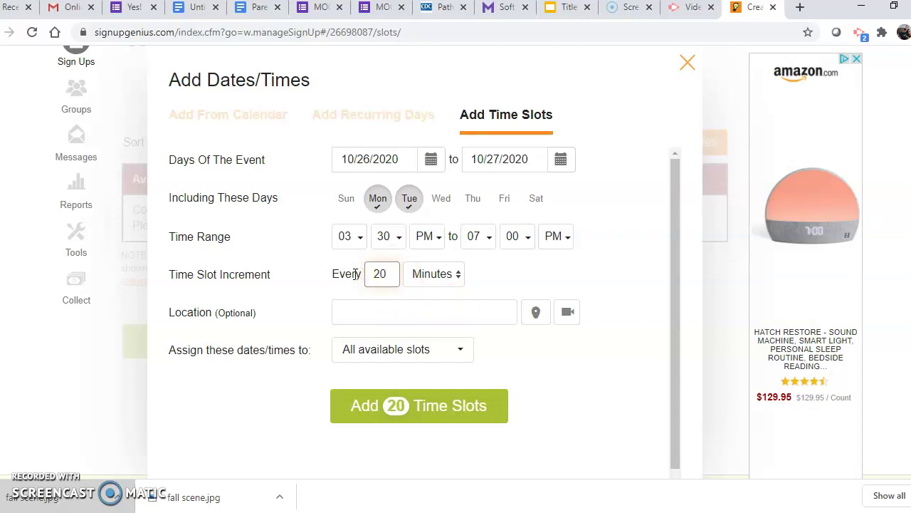
left_click(373, 312)
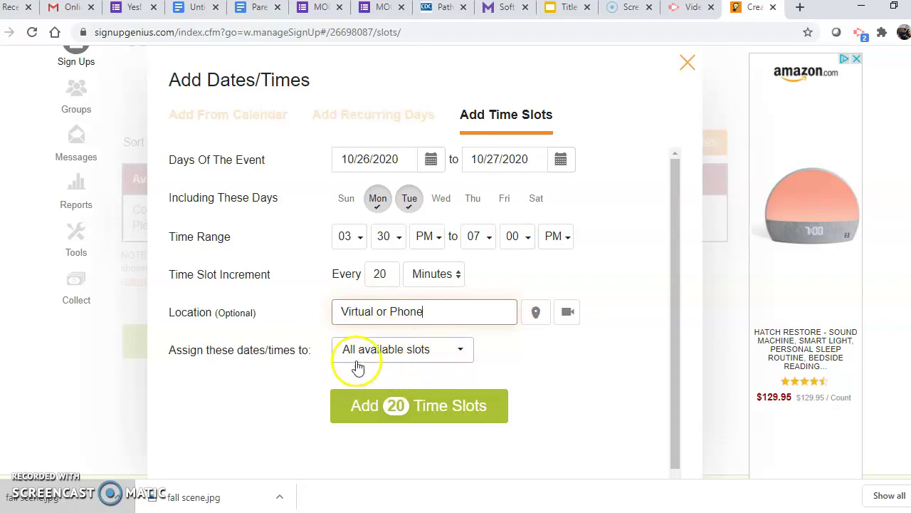
Add the 20 time slots and look through the generated slot table.
left_click(418, 408)
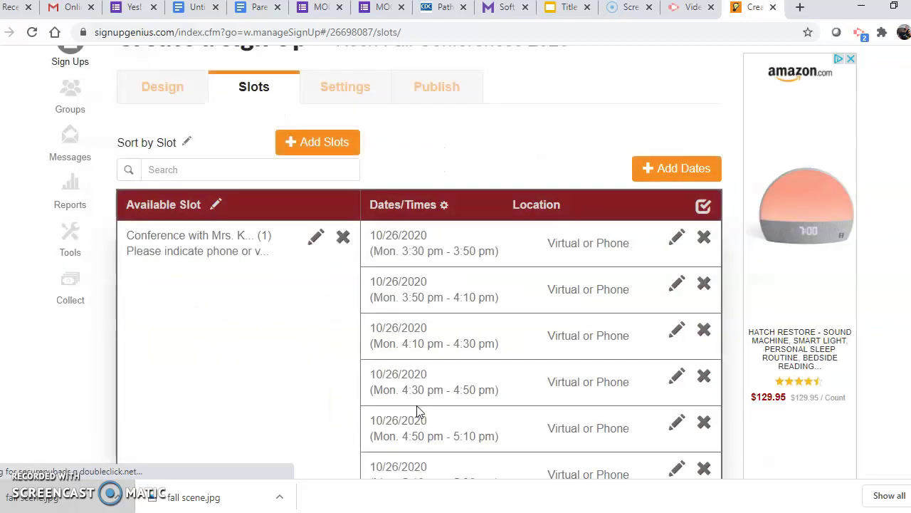
scroll(419, 411, "down", 2)
scroll(419, 412, "down", 2)
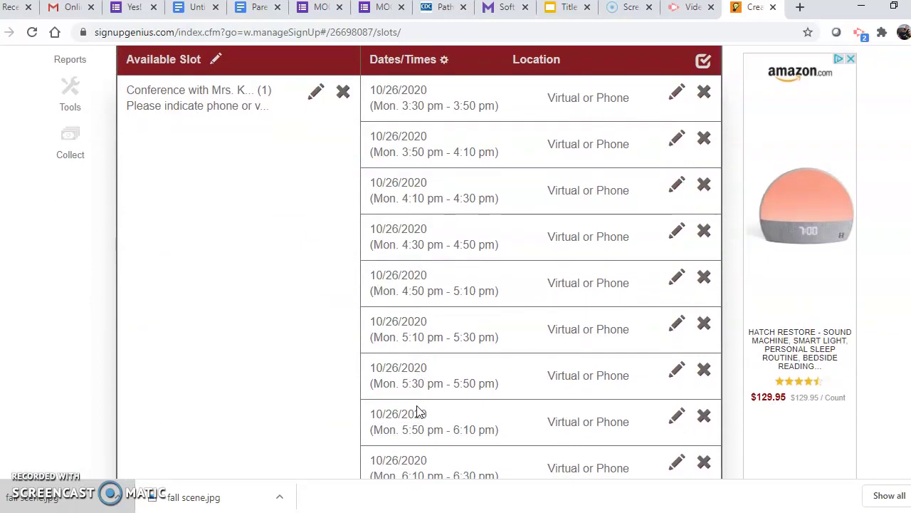
scroll(419, 410, "up", 3)
scroll(419, 406, "down", 1)
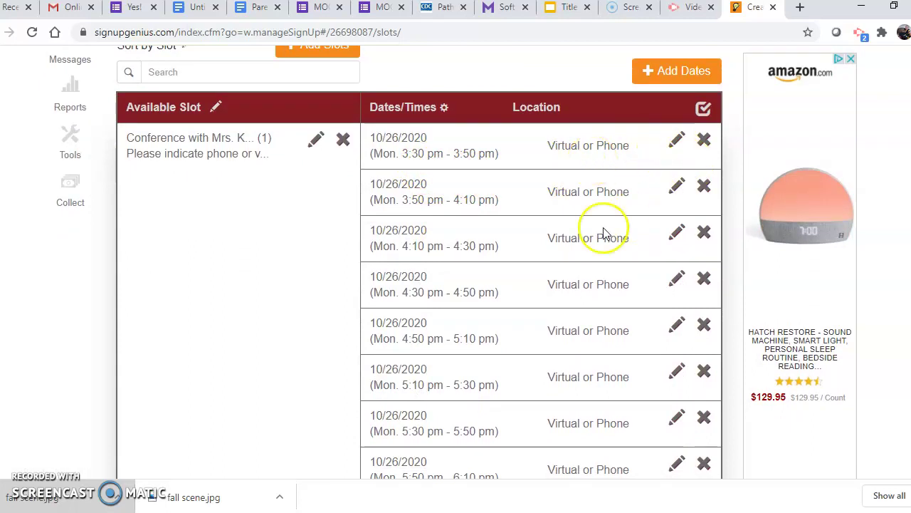
scroll(507, 254, "down", 1)
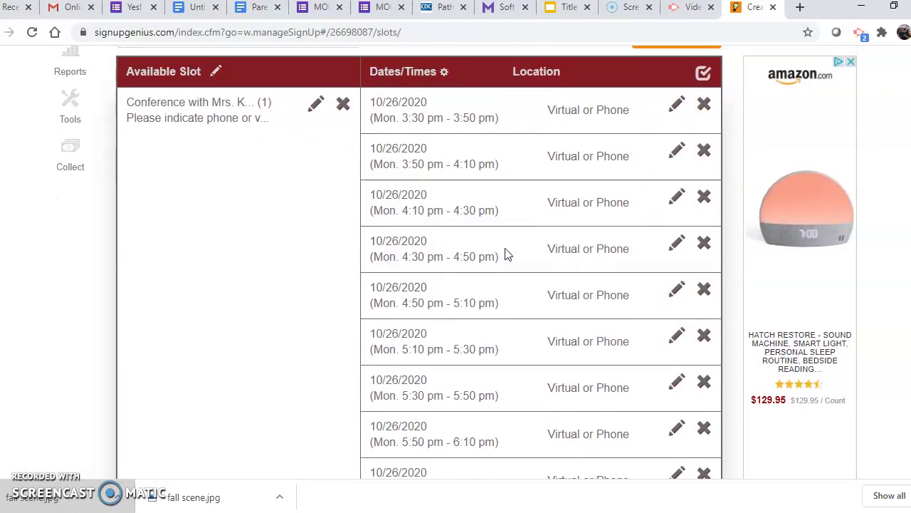
scroll(507, 255, "down", 2)
scroll(507, 254, "up", 3)
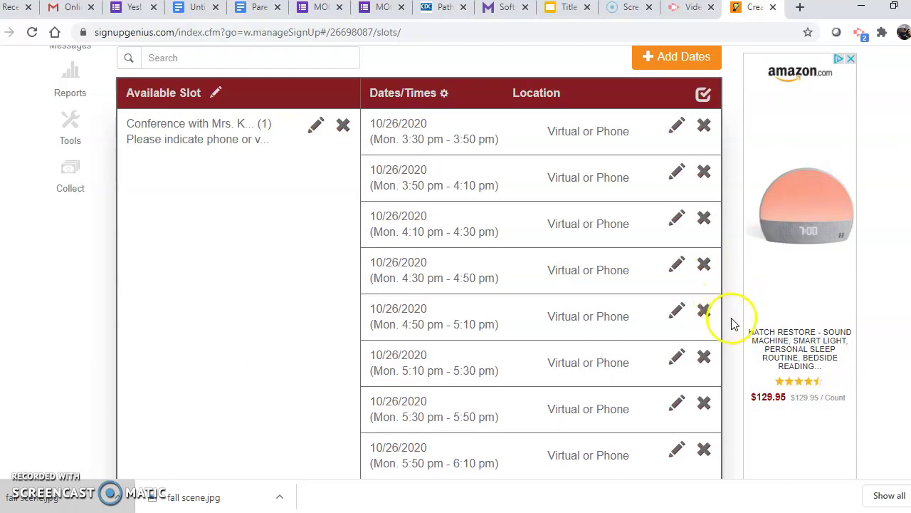
scroll(733, 321, "down", 2)
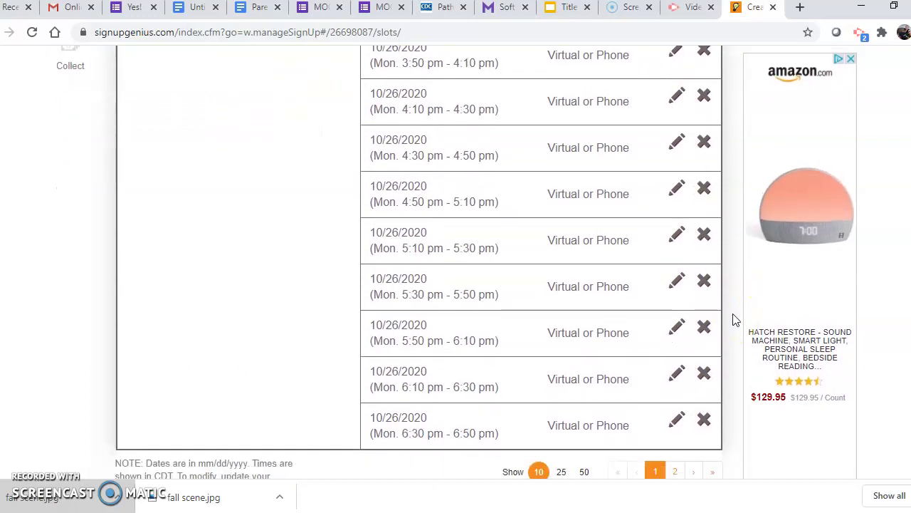
scroll(733, 321, "down", 1)
scroll(734, 320, "up", 2)
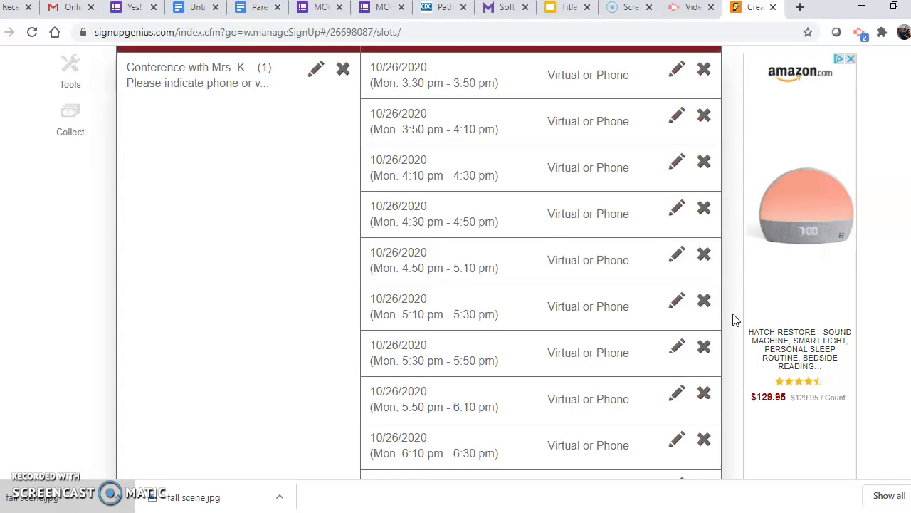
scroll(733, 321, "down", 2)
scroll(733, 321, "down", 1)
scroll(734, 321, "up", 1)
scroll(733, 320, "down", 1)
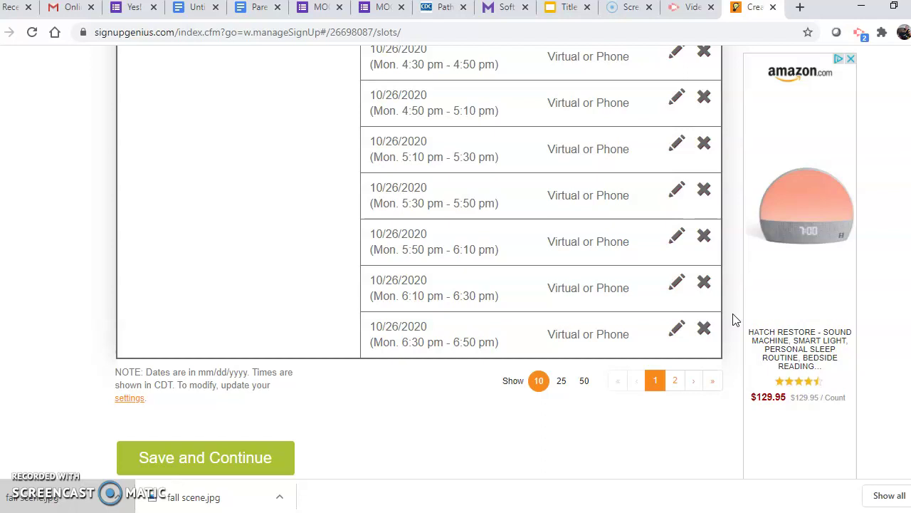
scroll(684, 314, "up", 1)
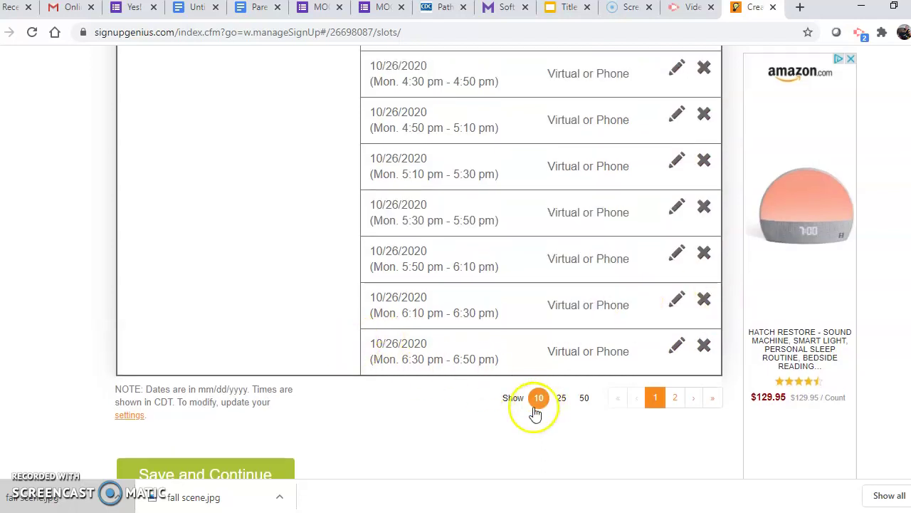
Show 50 slots per page so all conference slots are listed together.
left_click(581, 397)
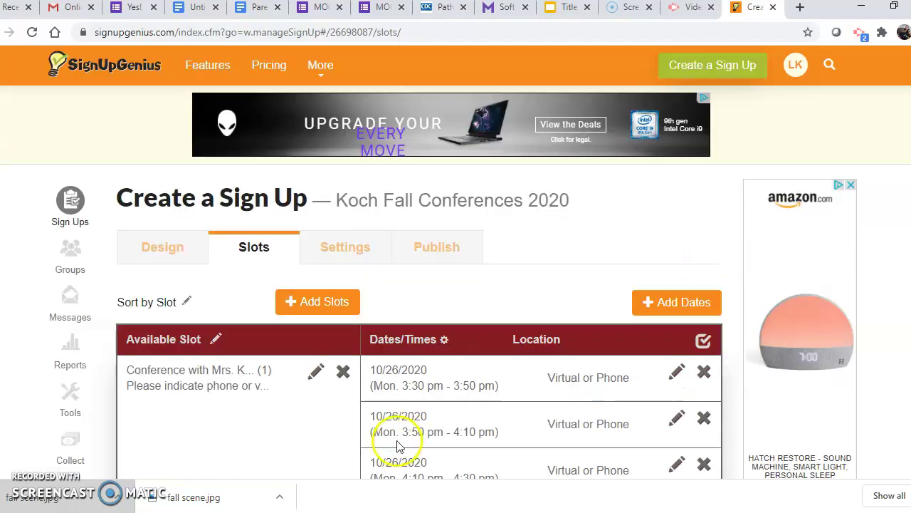
scroll(399, 445, "down", 12)
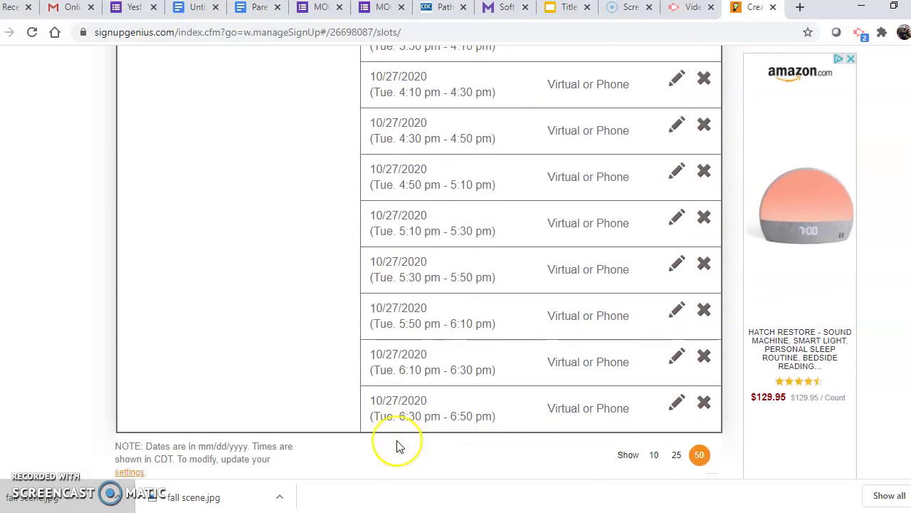
scroll(399, 445, "down", 2)
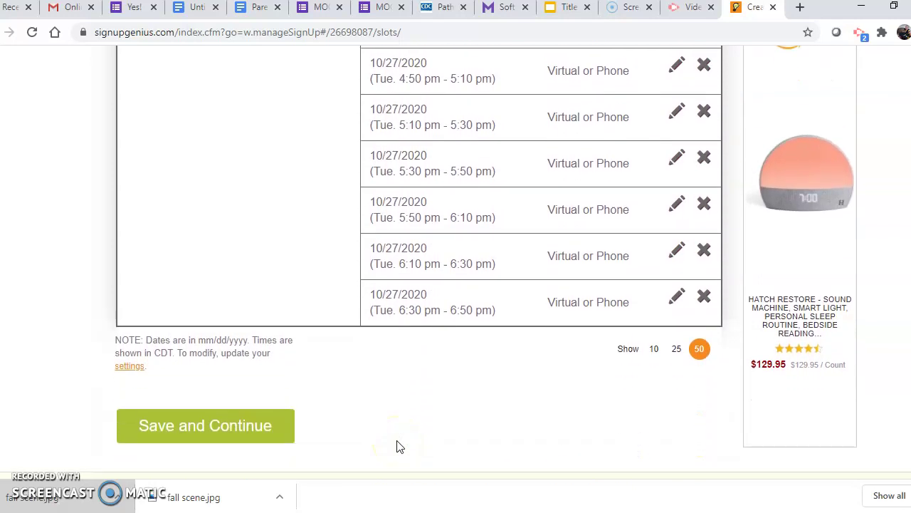
scroll(398, 445, "up", 4)
scroll(399, 447, "down", 4)
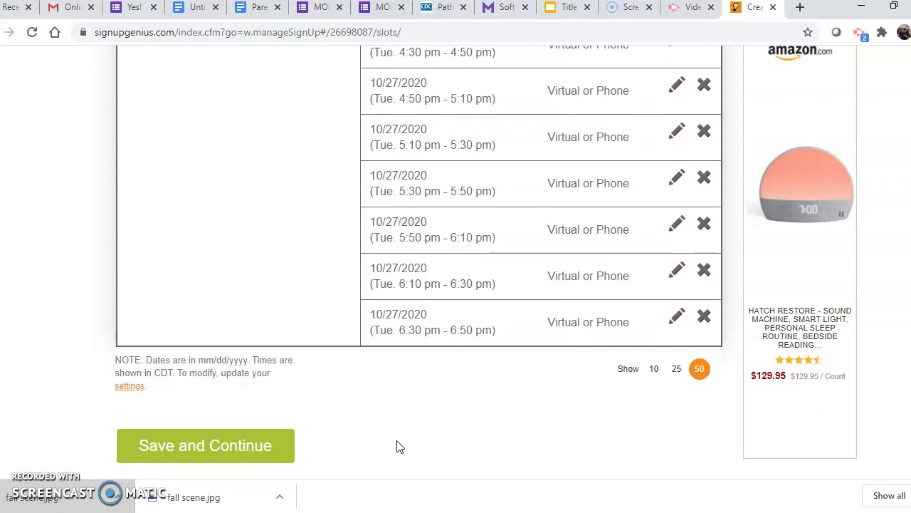
scroll(399, 447, "down", 2)
scroll(399, 447, "up", 1)
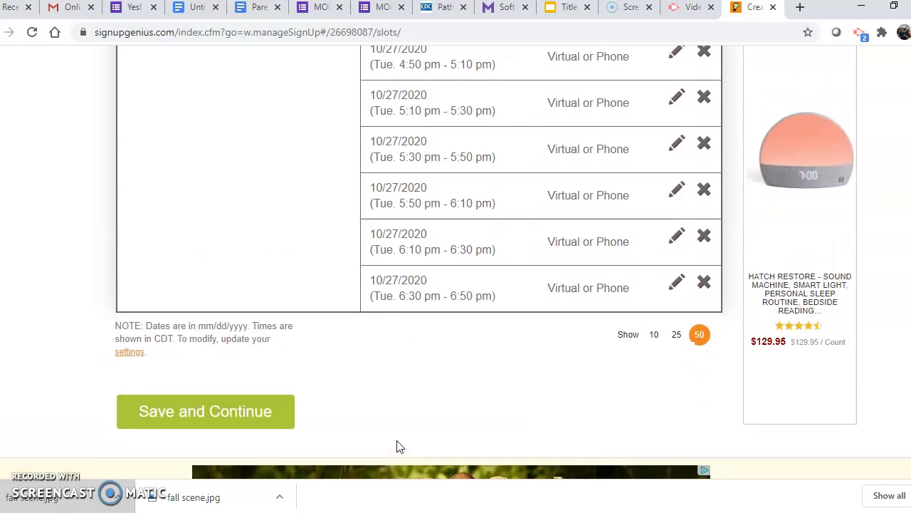
scroll(399, 446, "down", 3)
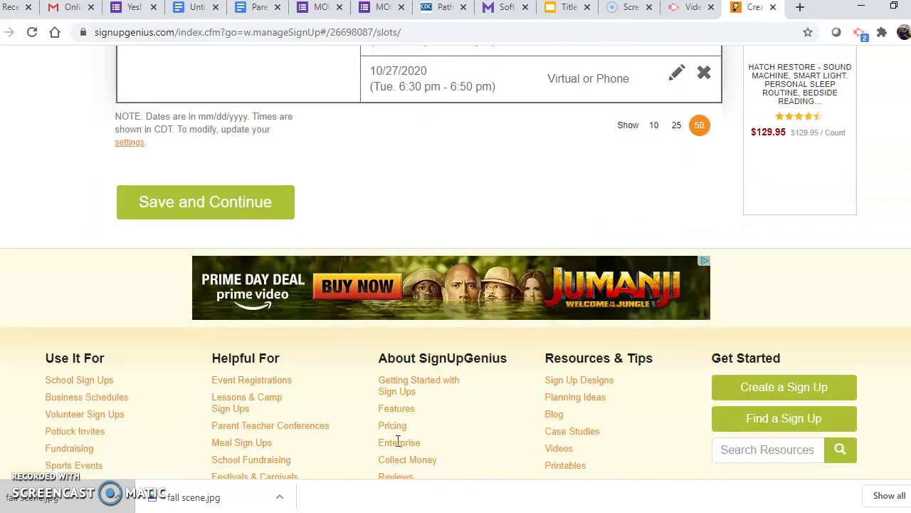
scroll(398, 447, "up", 1)
Save the time slots and make the Comment participant field required.
left_click(209, 260)
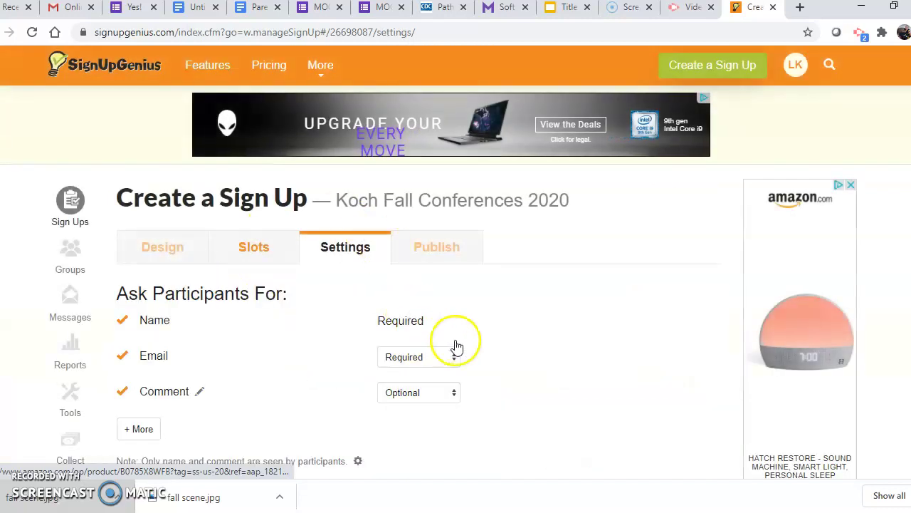
scroll(541, 297, "down", 2)
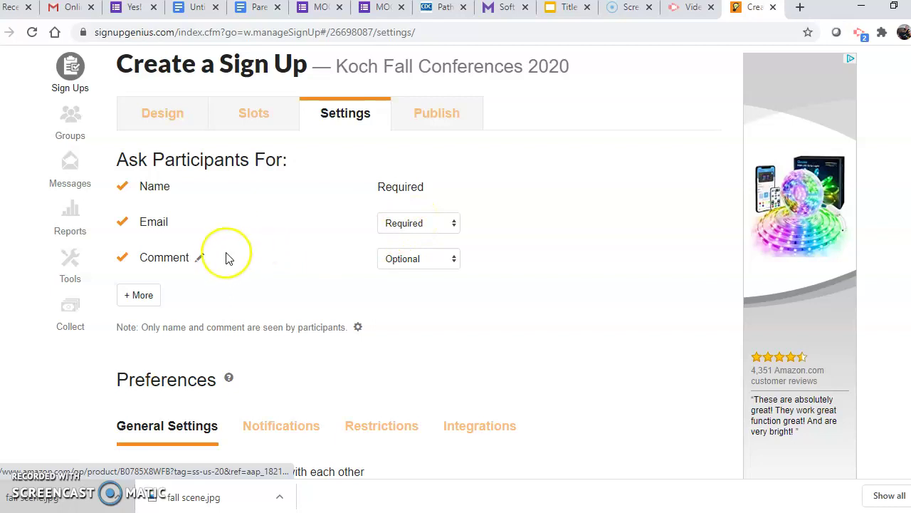
scroll(235, 259, "down", 1)
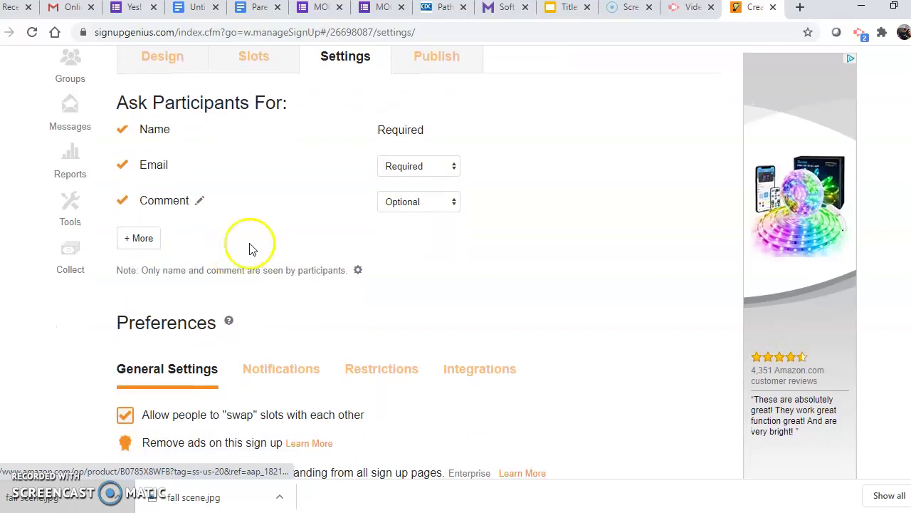
left_click(408, 206)
left_click(408, 235)
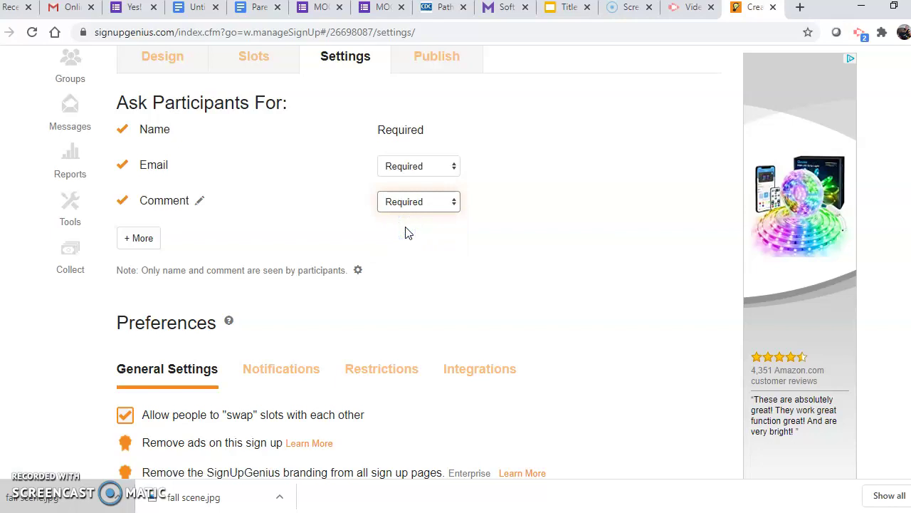
Add Phone as a participant field and set it to Required.
left_click(139, 240)
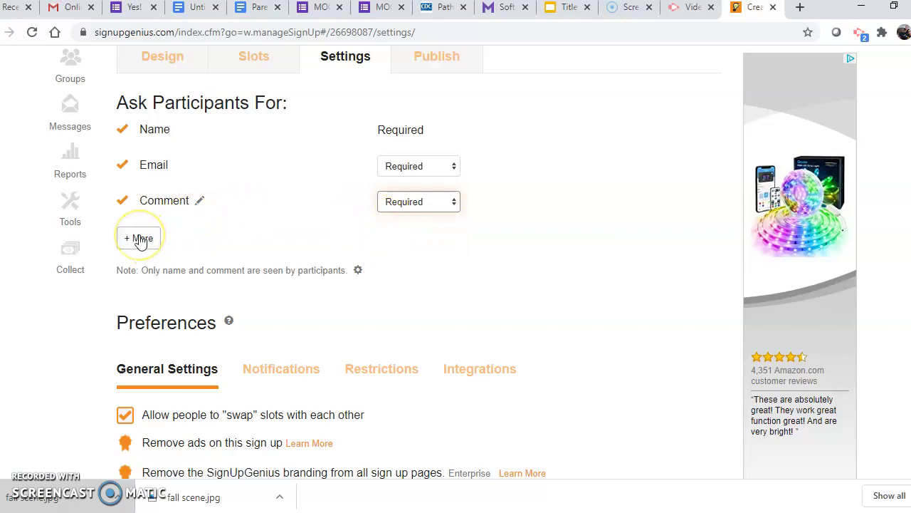
left_click(140, 240)
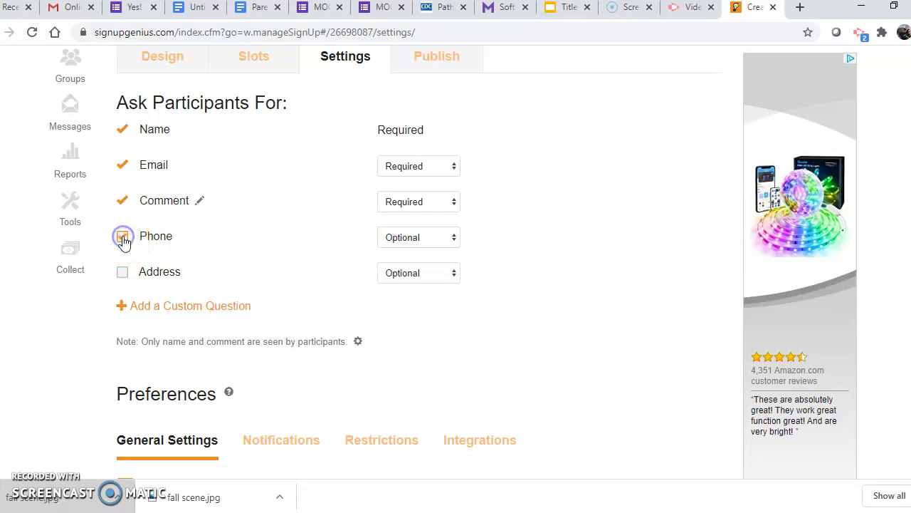
left_click(396, 236)
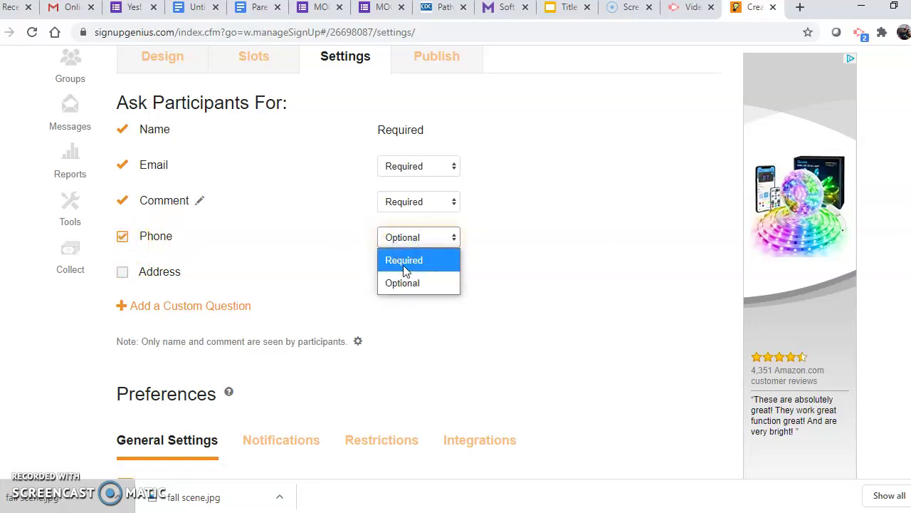
left_click(404, 260)
scroll(388, 324, "down", 1)
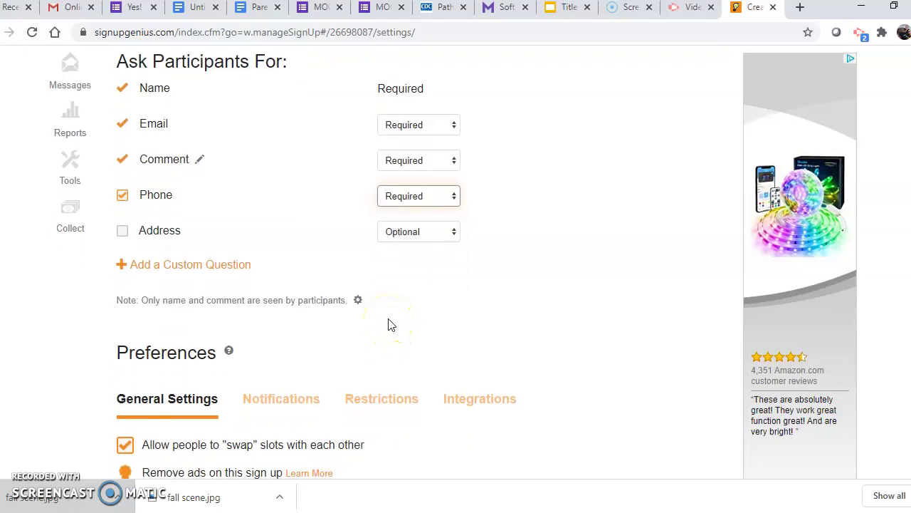
scroll(388, 324, "up", 1)
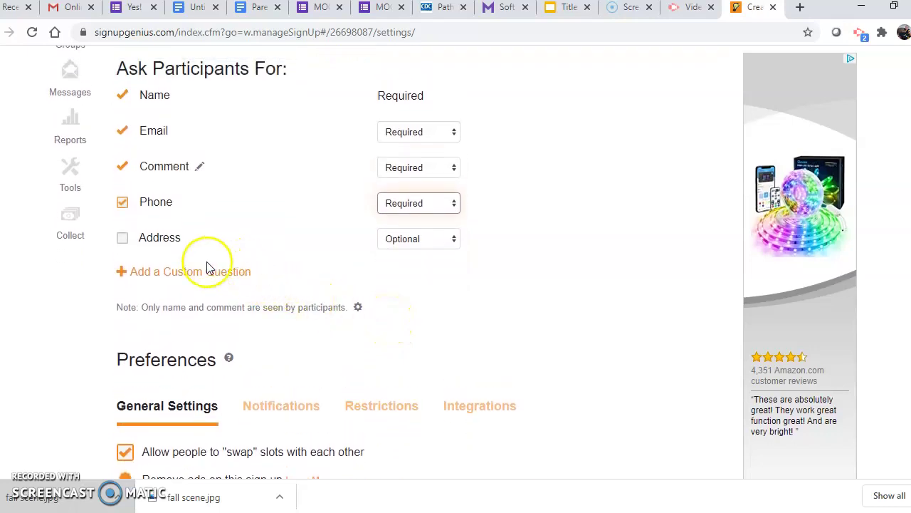
Add the custom question 'Would you prefer to meet via ZOOM or by PHONE' and edit it.
left_click(161, 277)
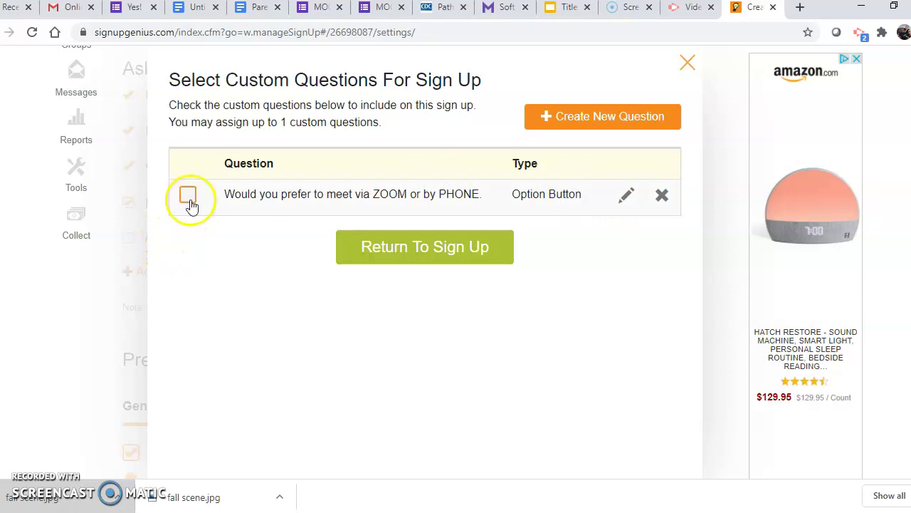
left_click(626, 194)
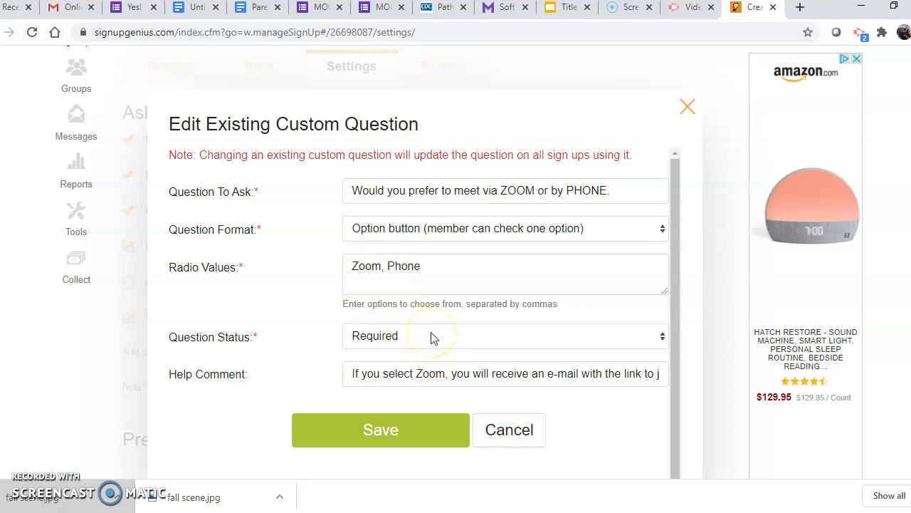
left_click(417, 378)
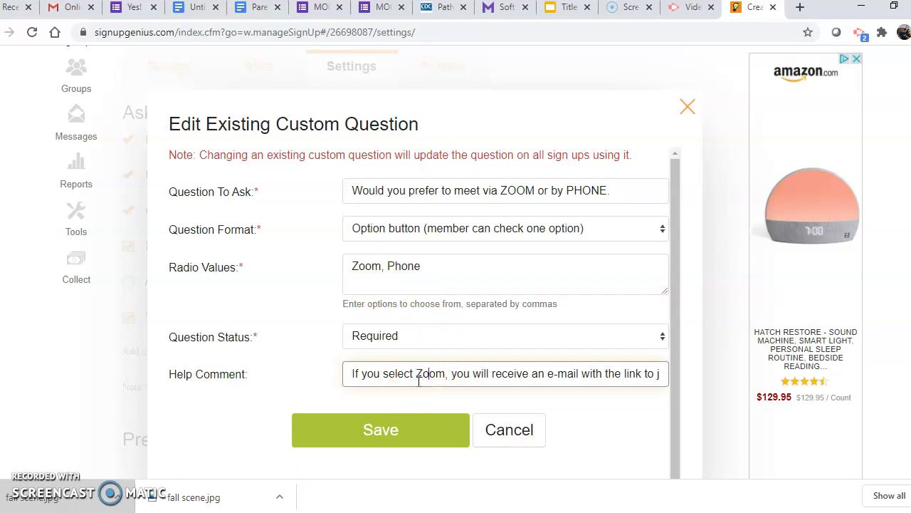
key("Right")
key("Right")
key("Right")
key("Right")
key("Right")
key("Right")
key("Right")
key("Right")
key("Right")
key("Right")
key("Right")
key("Right")
key("Right")
key("Right")
key("Right")
key("Right")
key("Right")
key("Right")
key("Right")
key("Right")
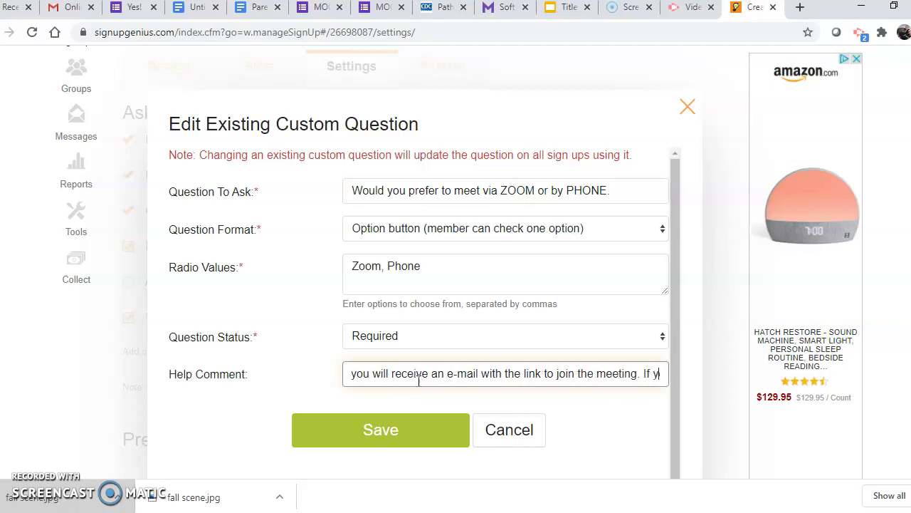
key("Right")
key("Right")
key("Right")
key("Right")
key("Right")
key("Right")
key("Right")
key("Right")
key("Right")
key("Right")
key("Right")
key("Right")
key("Right")
key("Right")
key("Right")
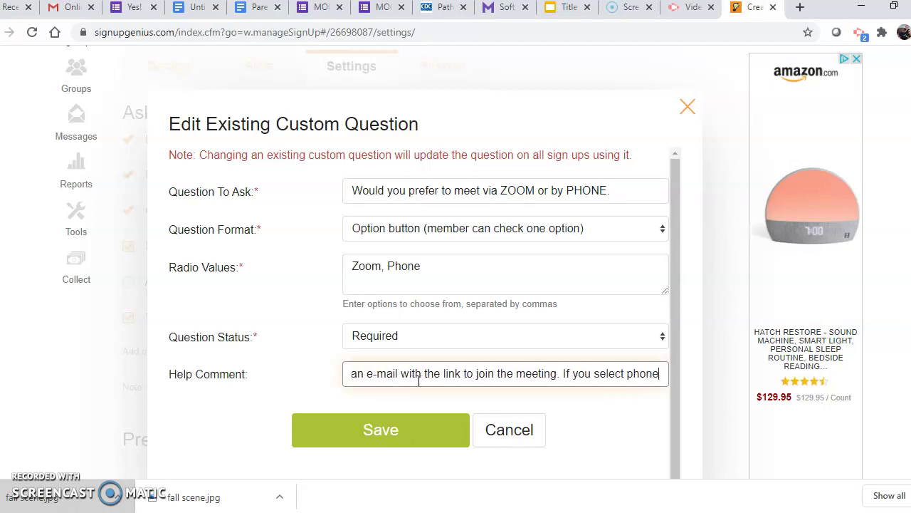
key("Right")
key("Right")
key("Right")
key("Right")
key("Right")
key("Right")
key("Right")
key("Right")
key("Right")
key("Right")
key("Right")
key("Right")
key("Right")
key("Right")
key("Right")
key("Right")
key("Right")
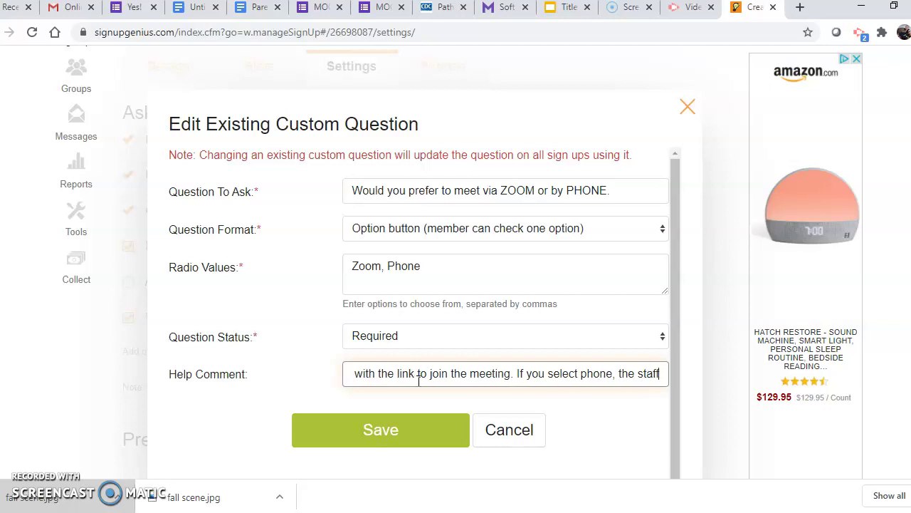
key("Right")
key("Right")
key("Right")
key("Right")
key("Right")
key("Right")
key("Right")
key("Right")
key("Right")
key("Right")
key("Right")
key("Right")
key("Right")
key("Right")
key("Right")
key("Right")
key("Right")
key("Right")
key("Right")
key("Right")
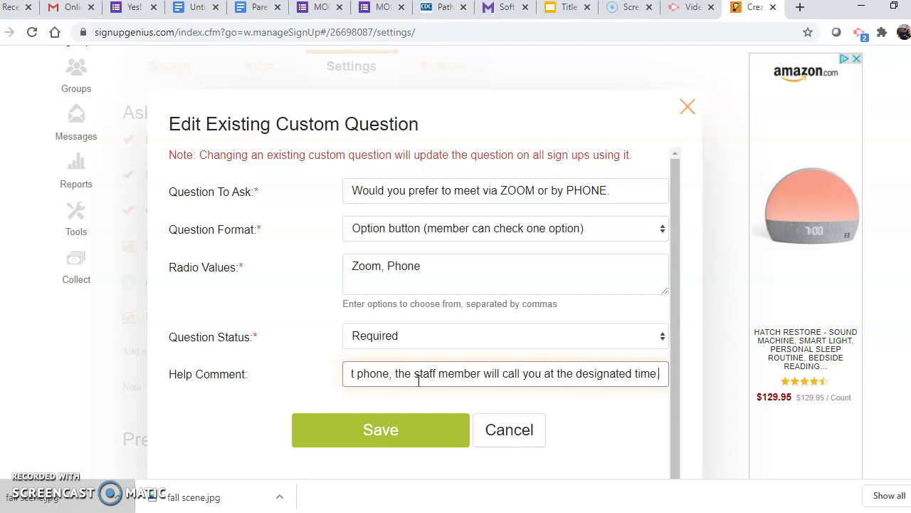
right_click(359, 439)
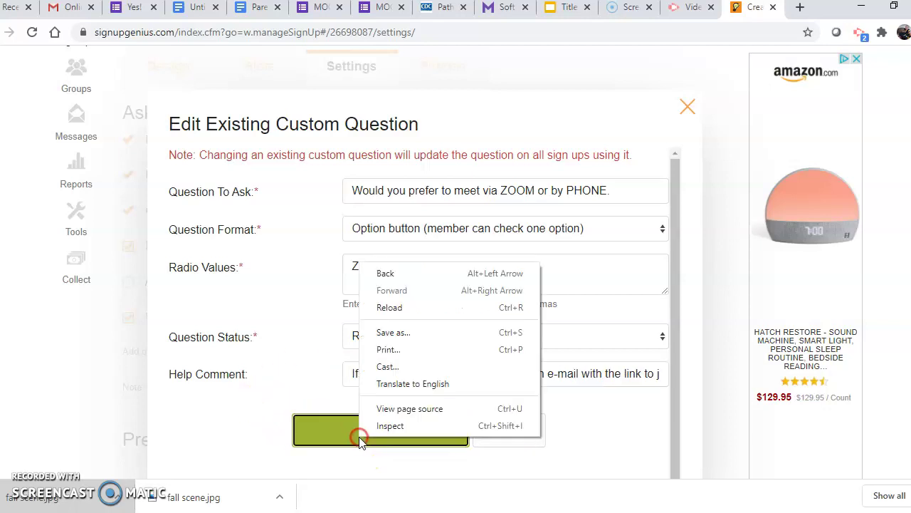
left_click(359, 436)
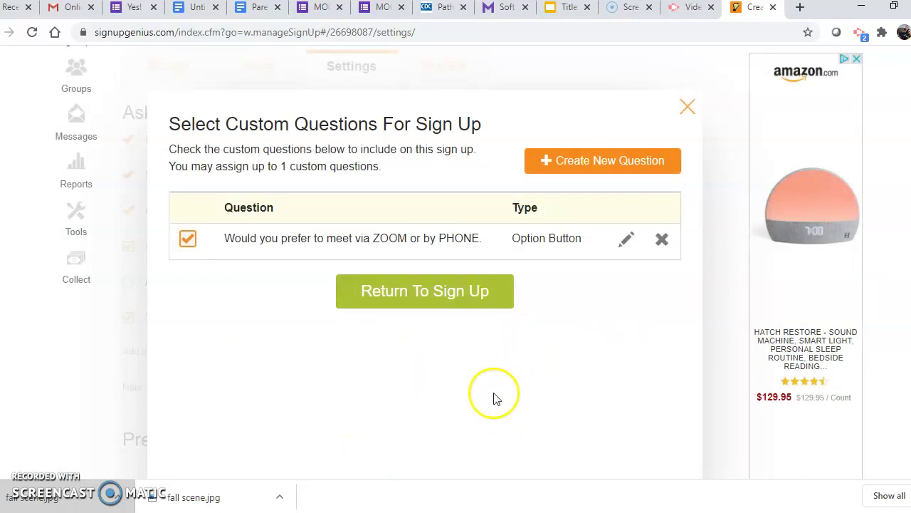
Return to the sign-up settings with the ZOOM-or-PHONE question included.
left_click(437, 300)
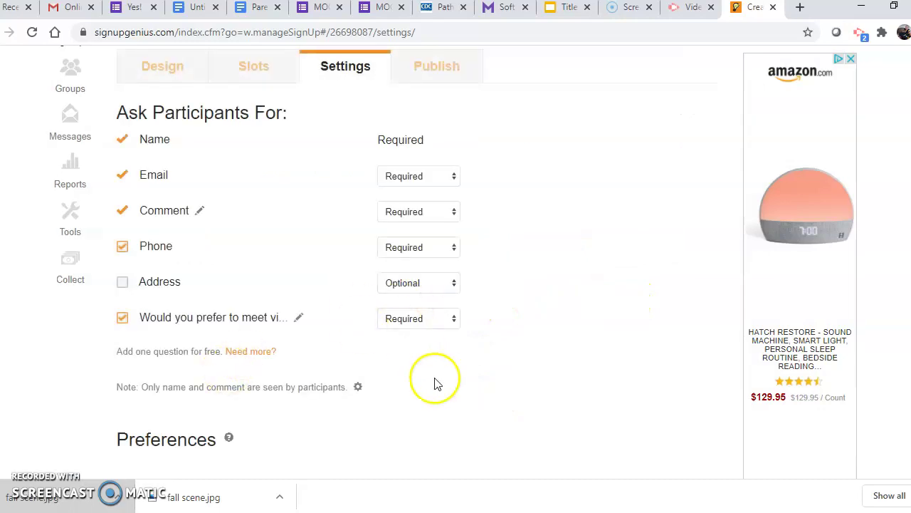
scroll(434, 379, "down", 1)
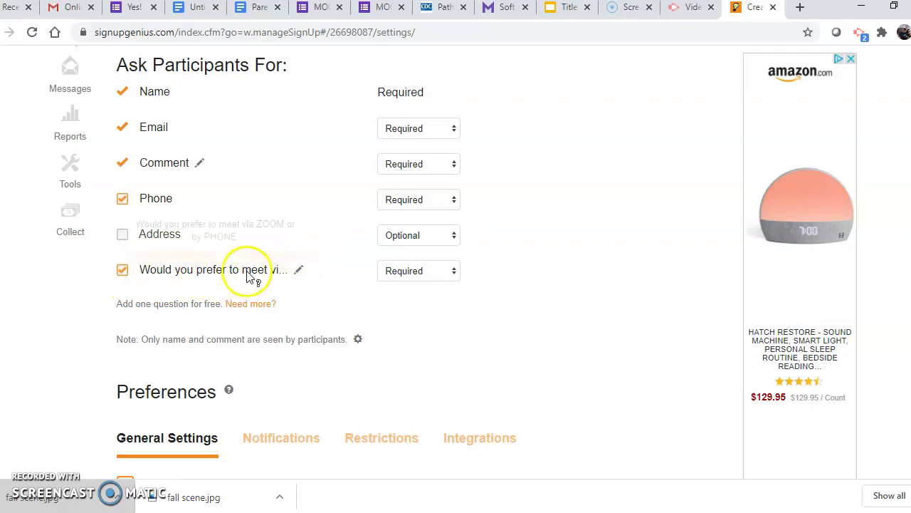
scroll(329, 320, "down", 1)
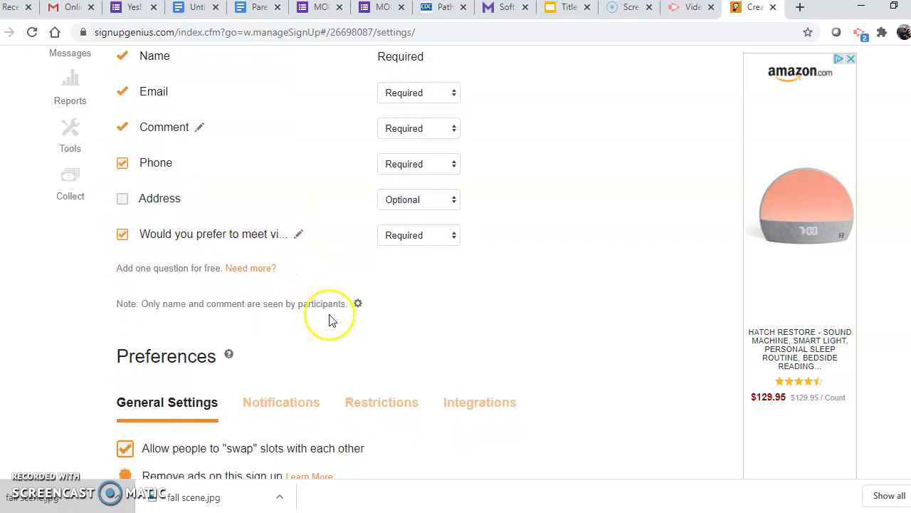
scroll(330, 319, "down", 1)
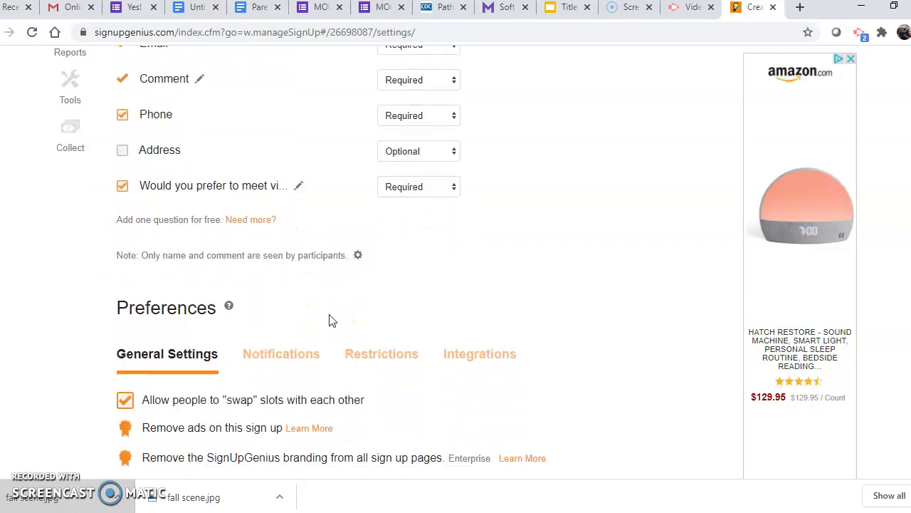
scroll(329, 320, "down", 1)
scroll(329, 319, "up", 1)
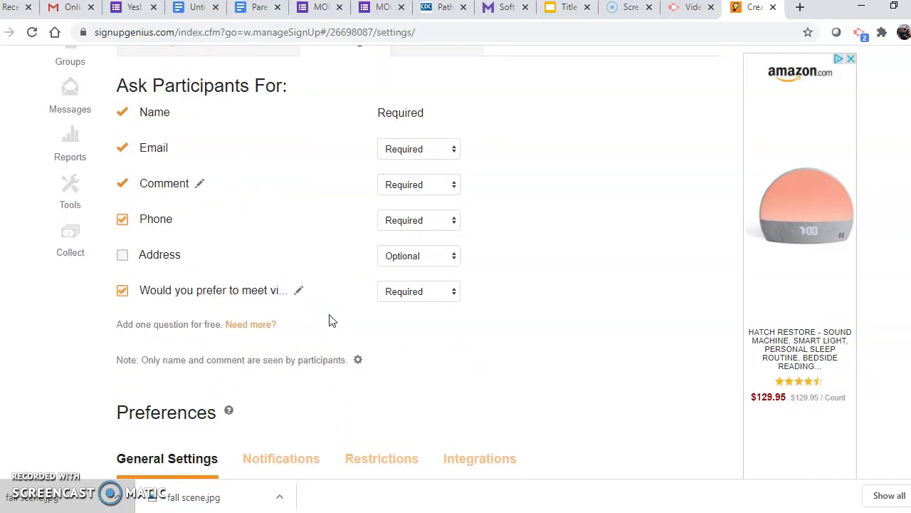
scroll(329, 319, "down", 3)
scroll(329, 320, "down", 1)
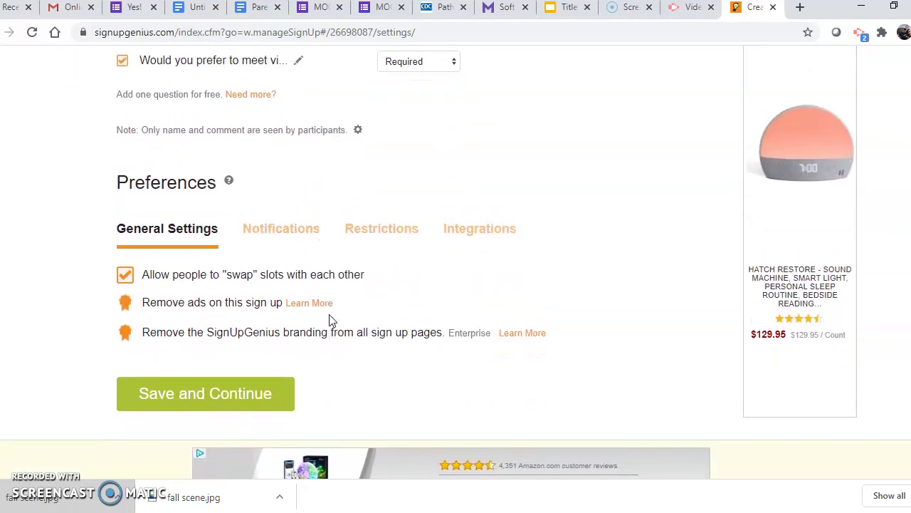
scroll(329, 319, "up", 3)
scroll(329, 319, "down", 1)
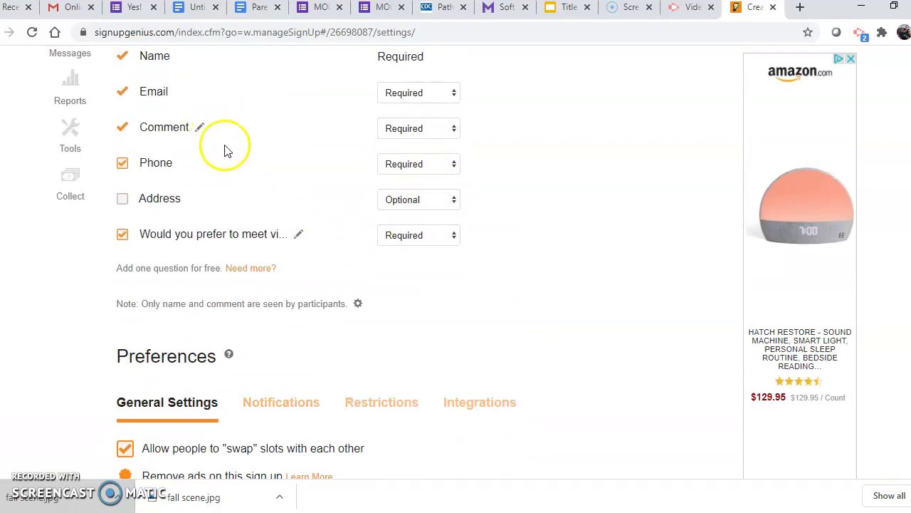
scroll(295, 193, "down", 2)
scroll(294, 192, "down", 1)
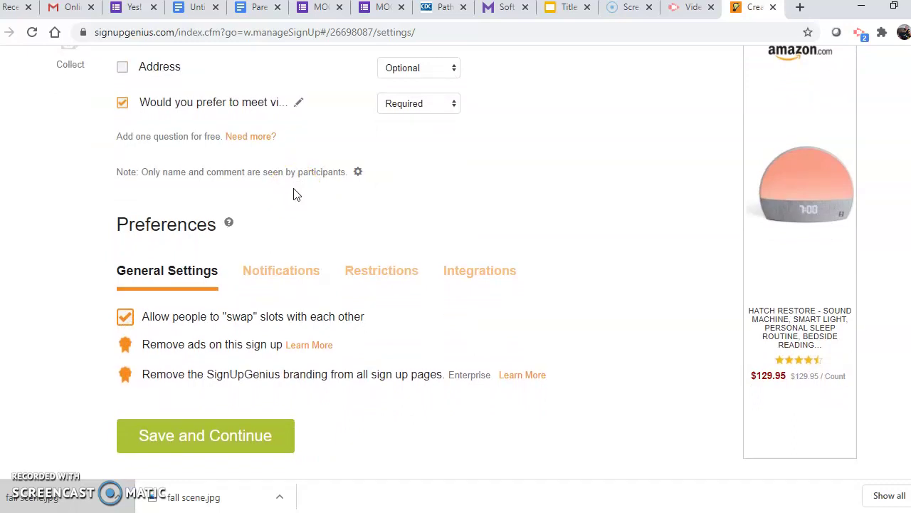
scroll(294, 194, "down", 2)
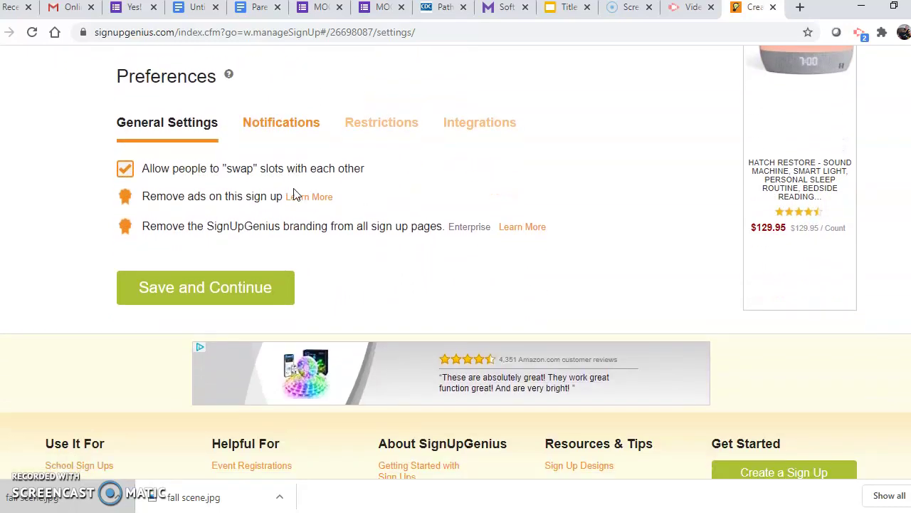
scroll(305, 146, "up", 1)
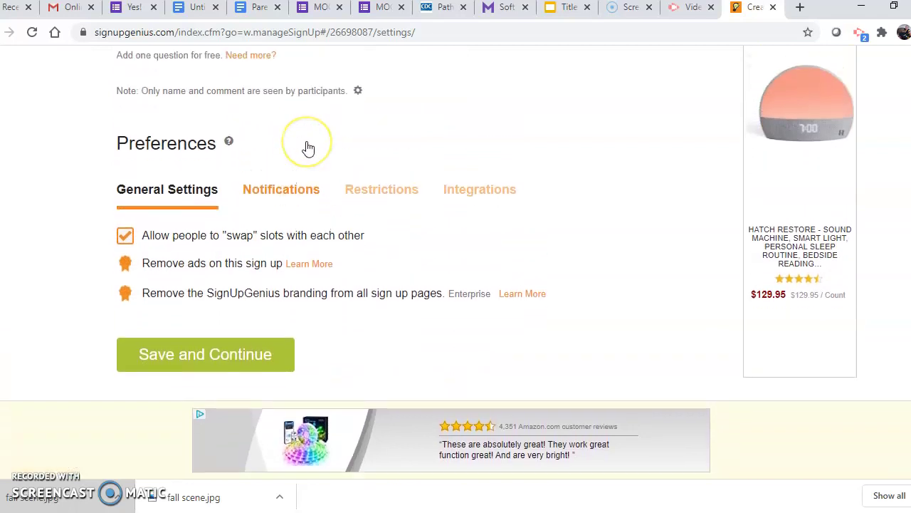
scroll(309, 148, "down", 1)
Turn off 'Allow people to swap slots' and save the settings.
left_click(125, 183)
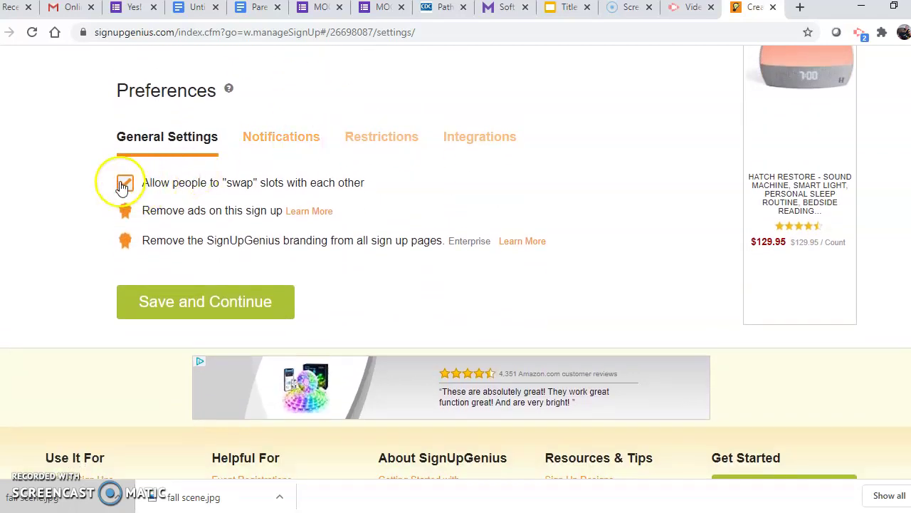
left_click(125, 184)
left_click(125, 183)
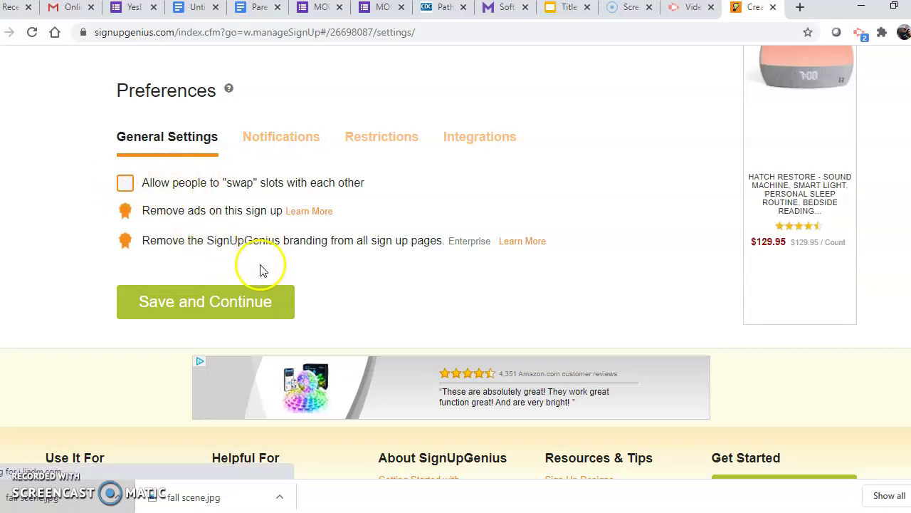
left_click(187, 301)
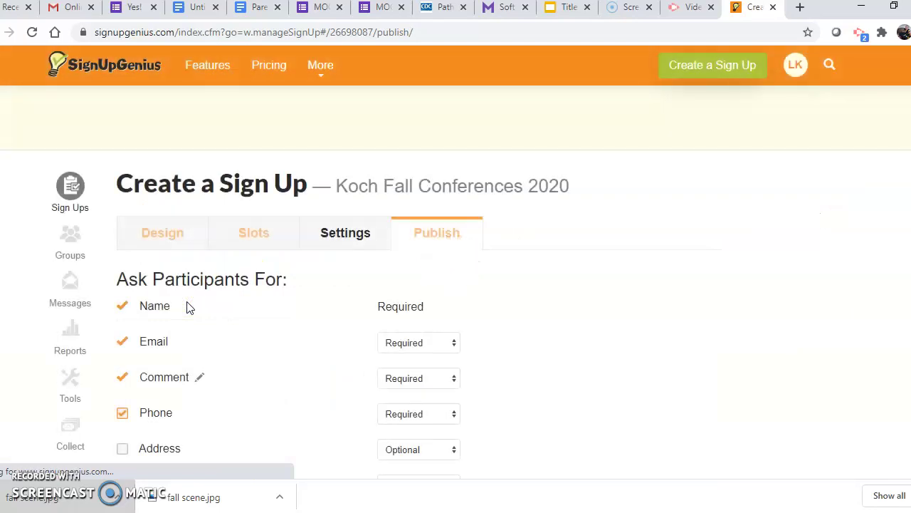
Review the Koch Fall Conferences 2020 preview with its 20-minute slots and publish it.
scroll(393, 306, "down", 1)
scroll(393, 306, "down", 5)
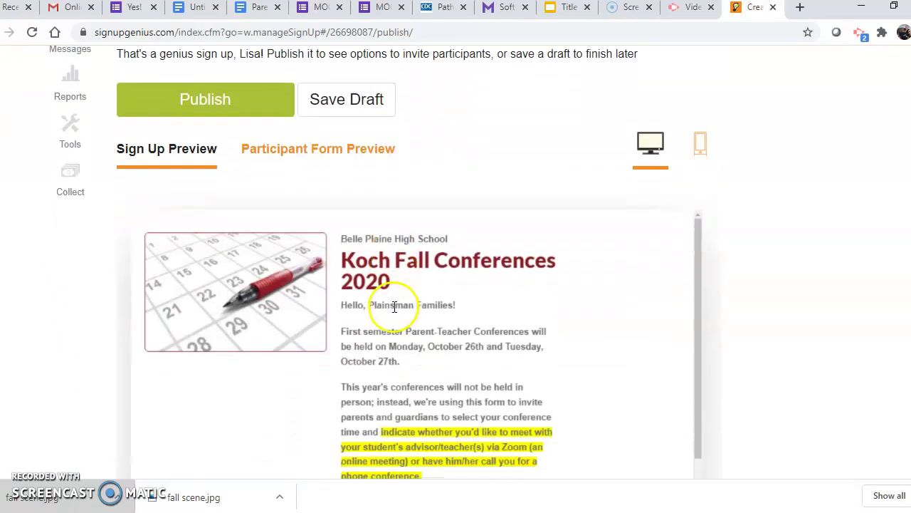
scroll(394, 306, "down", 7)
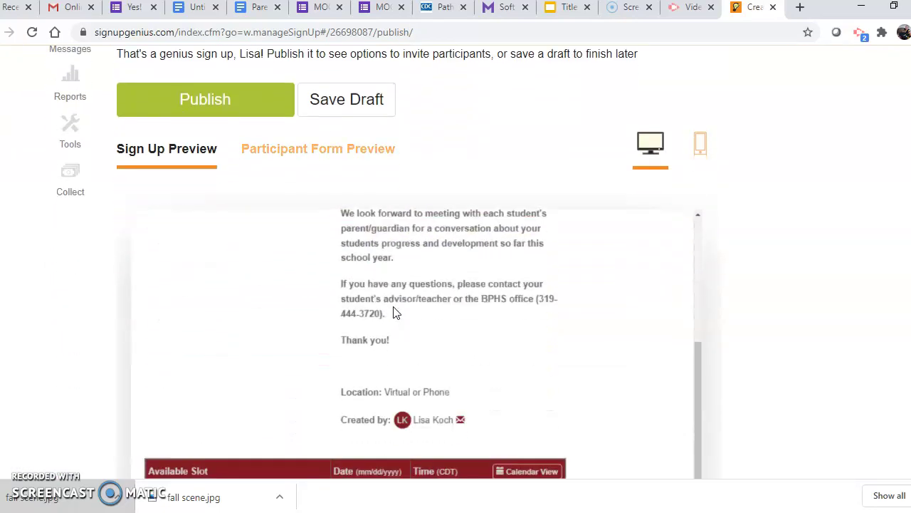
scroll(396, 313, "down", 7)
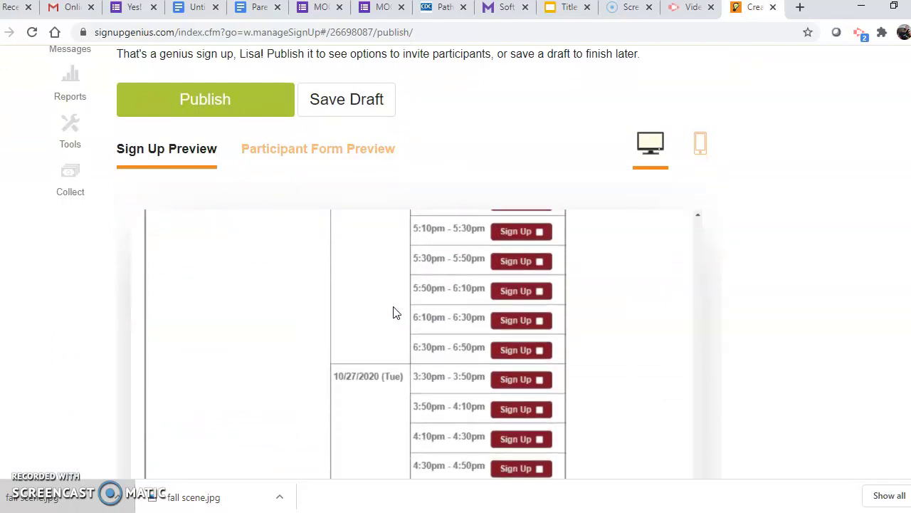
scroll(396, 313, "up", 5)
scroll(394, 309, "up", 1)
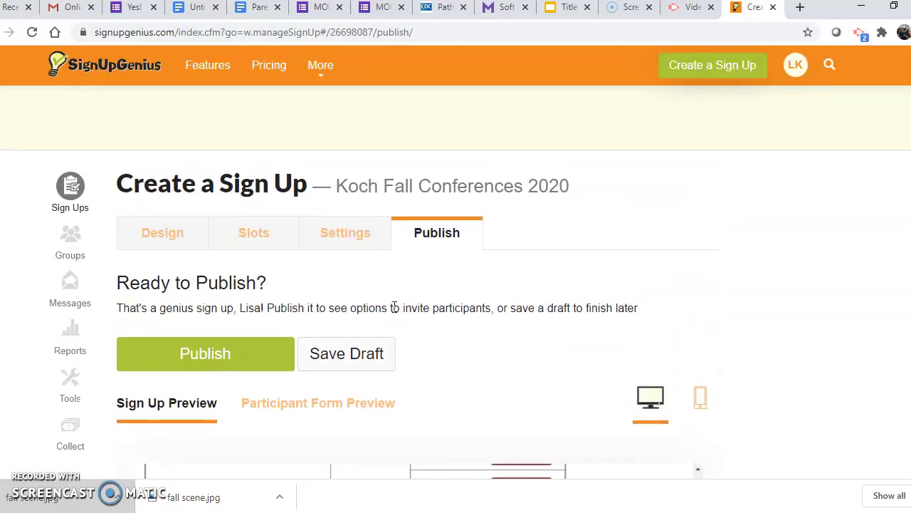
left_click(197, 369)
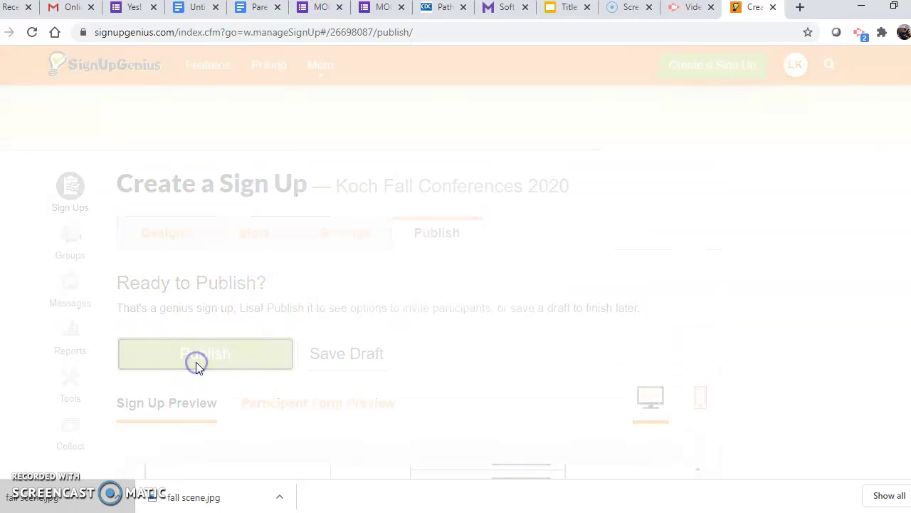
Copy the published sign-up's share link from the Share page.
scroll(342, 356, "down", 2)
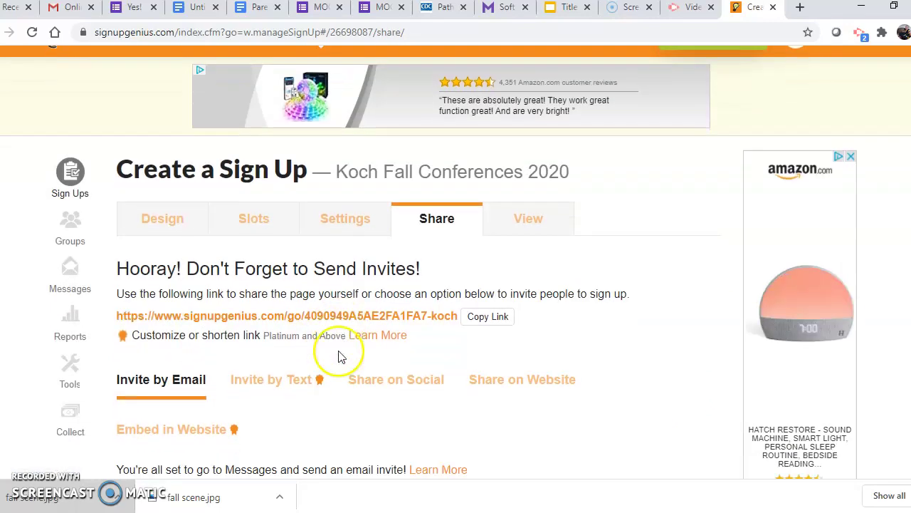
scroll(340, 351, "up", 1)
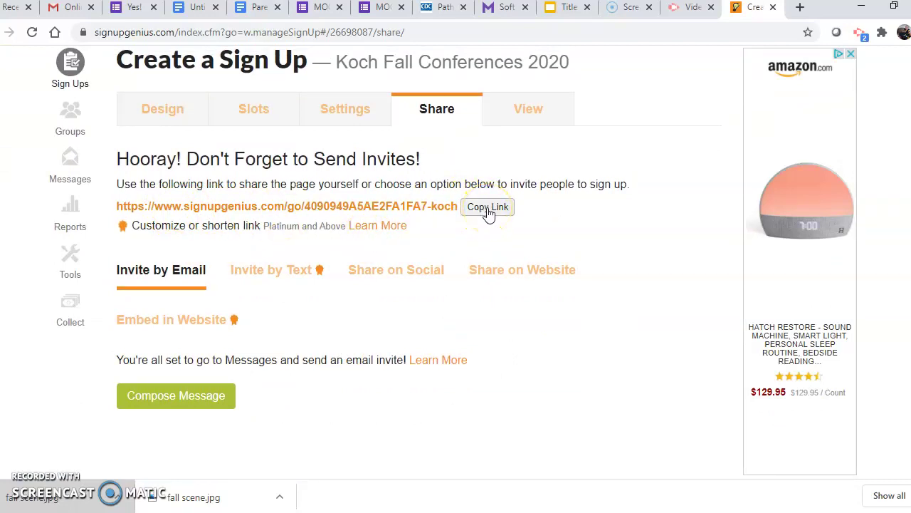
left_click(488, 210)
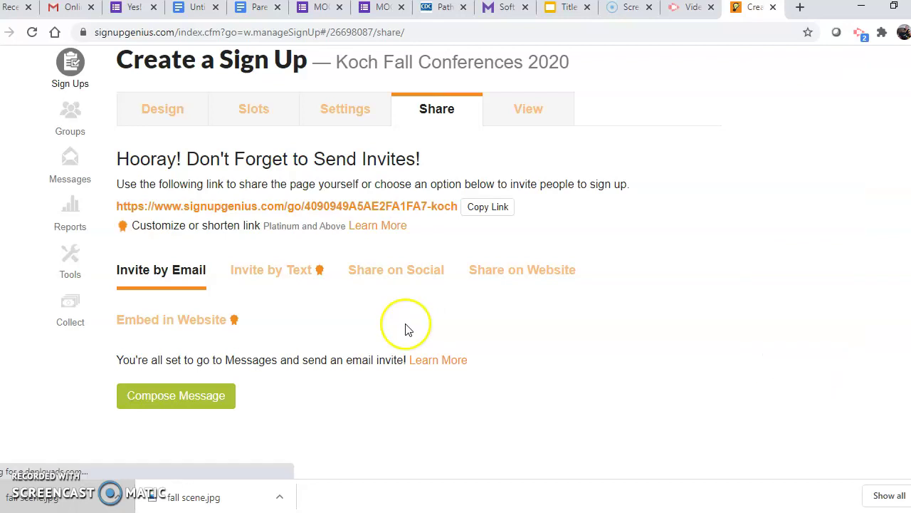
scroll(332, 416, "down", 1)
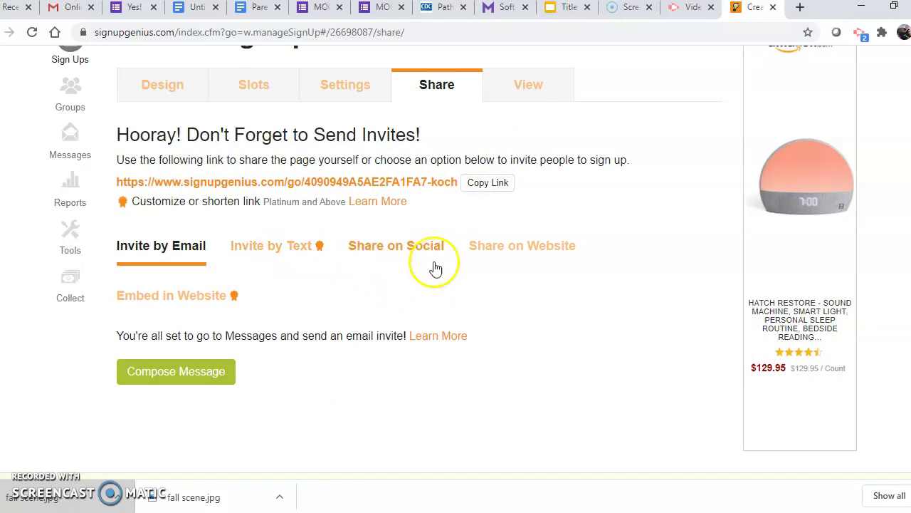
scroll(539, 332, "down", 1)
scroll(541, 335, "down", 1)
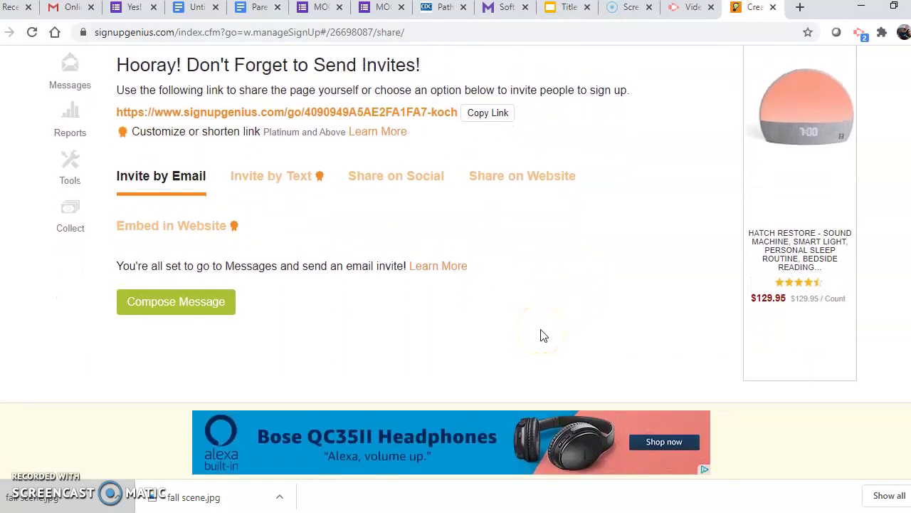
scroll(542, 335, "up", 4)
scroll(542, 334, "down", 5)
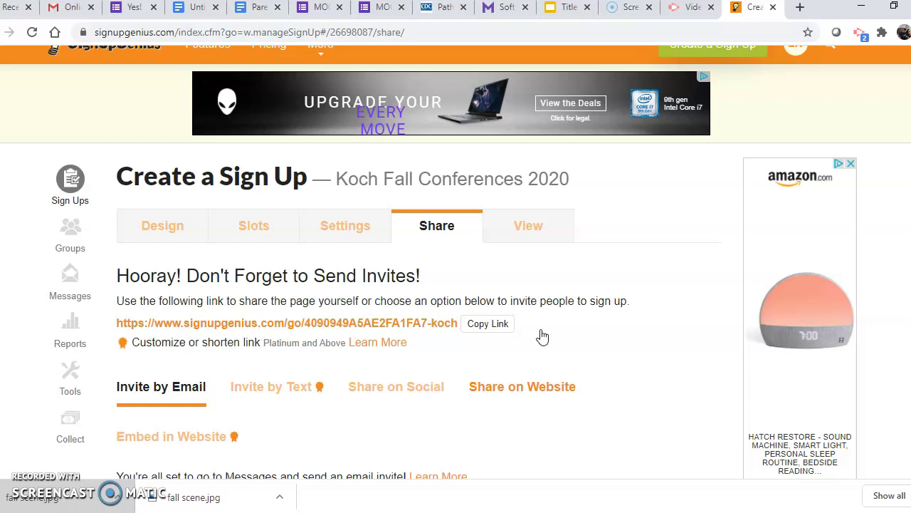
scroll(542, 334, "up", 6)
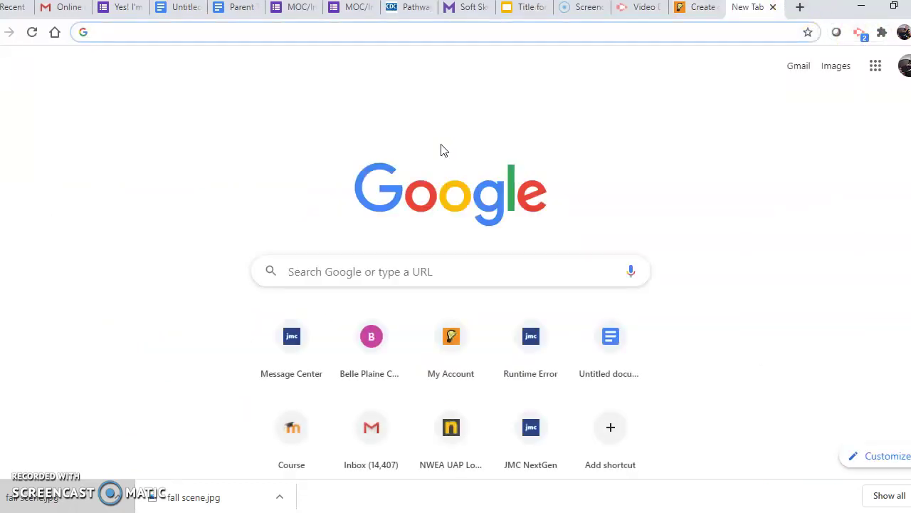
Load the shared sign-up page from the pasted link and find the slot table.
key("ctrl+v")
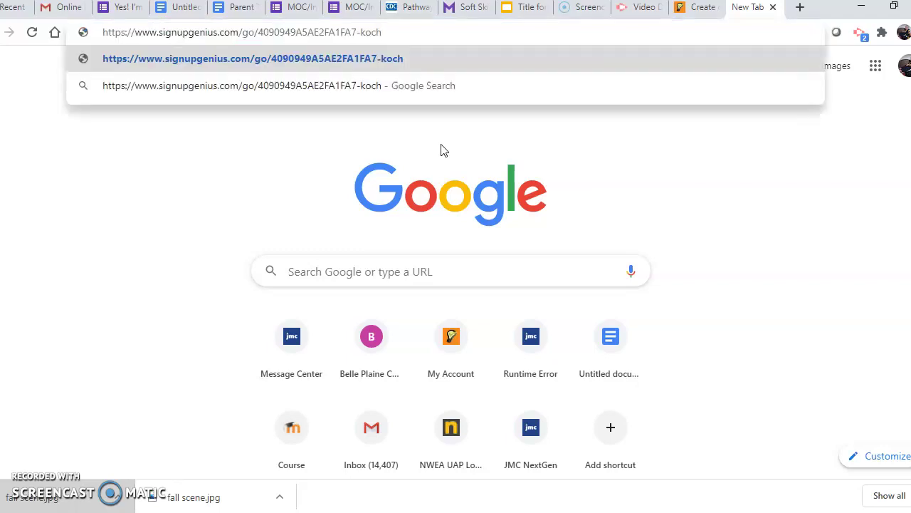
key("Return")
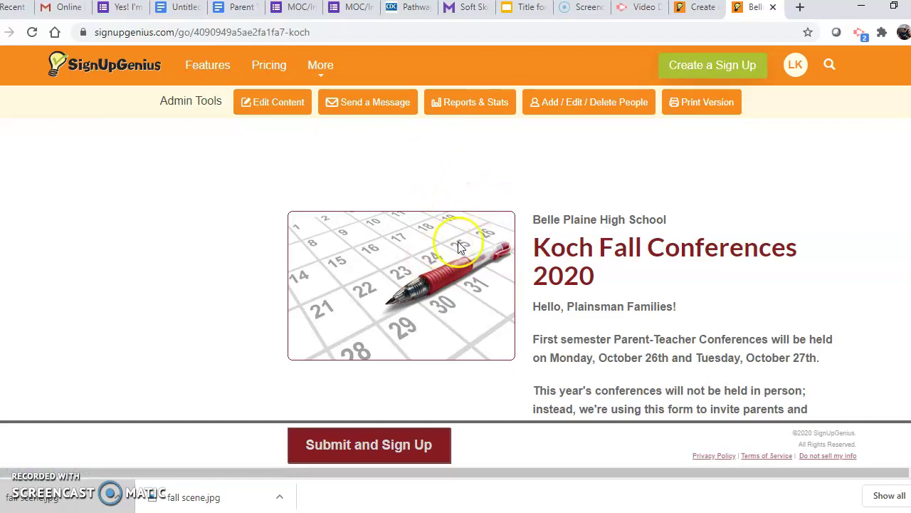
scroll(472, 281, "down", 1)
scroll(471, 276, "down", 1)
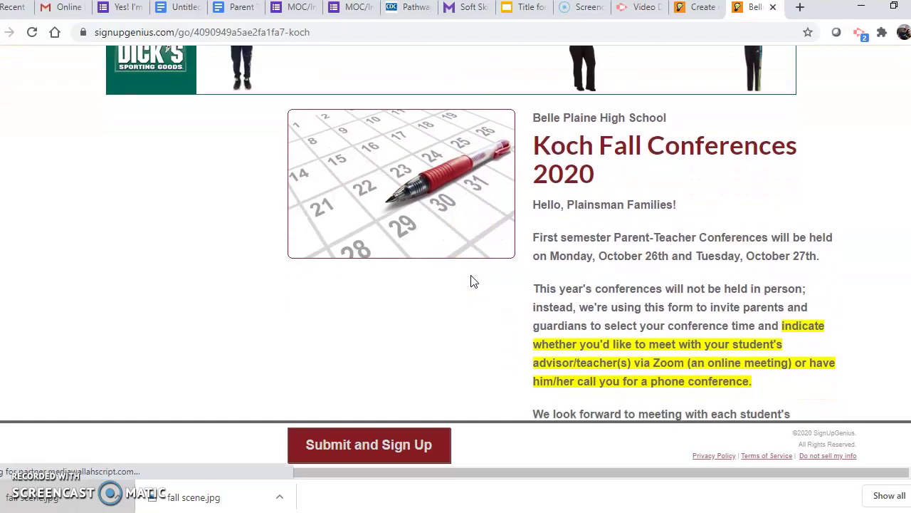
scroll(471, 275, "up", 1)
scroll(472, 280, "down", 2)
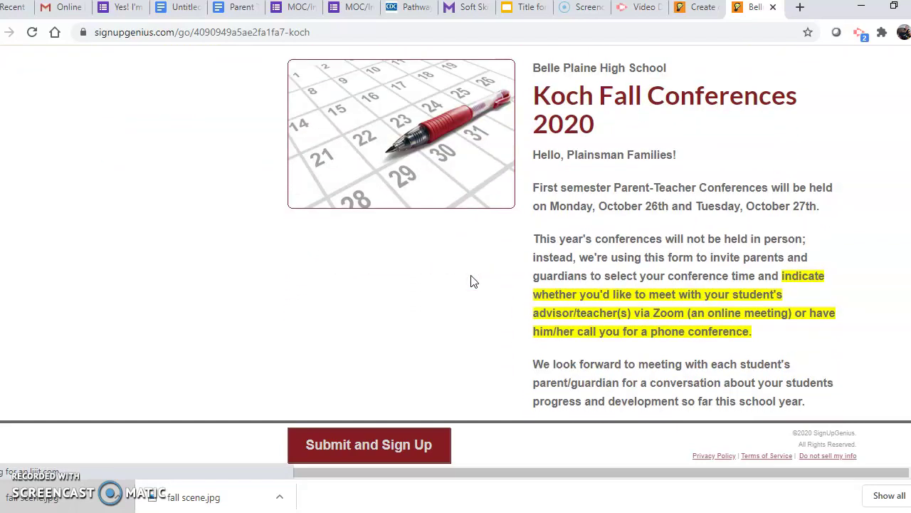
scroll(472, 280, "up", 3)
scroll(472, 280, "down", 6)
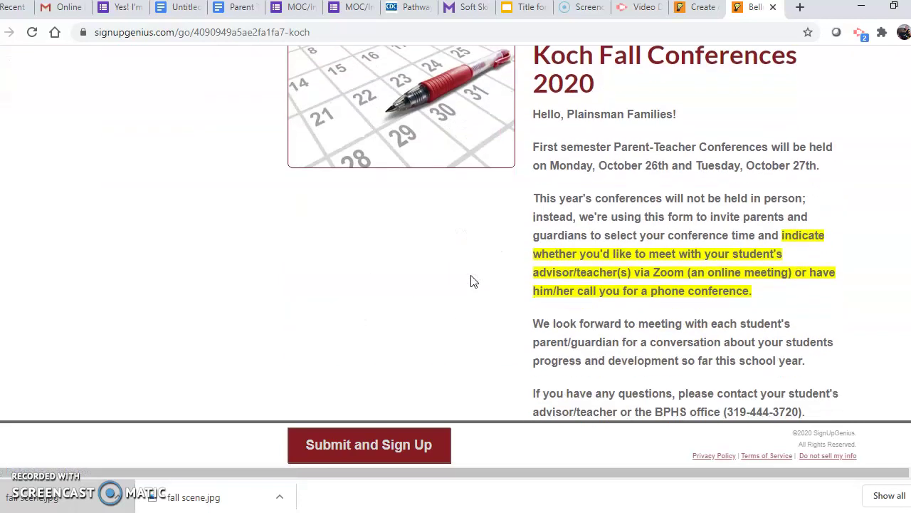
scroll(470, 281, "down", 4)
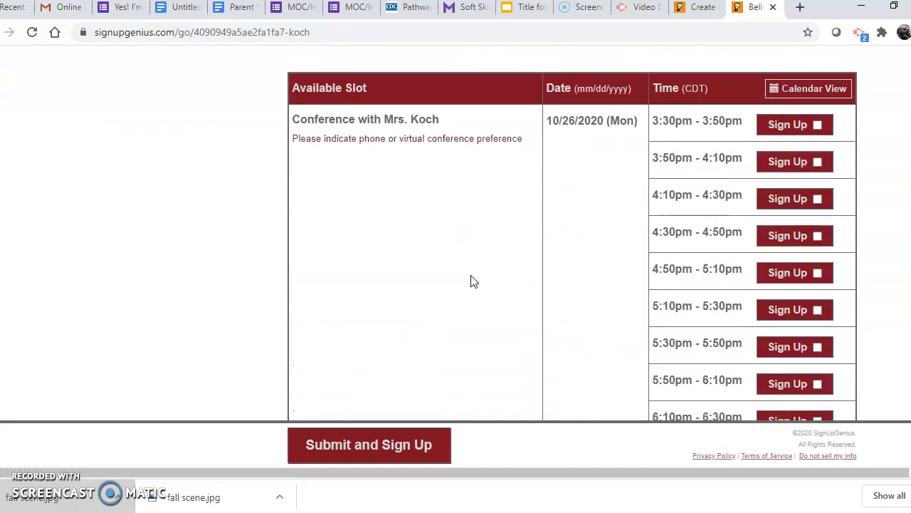
scroll(470, 282, "up", 1)
scroll(472, 280, "down", 1)
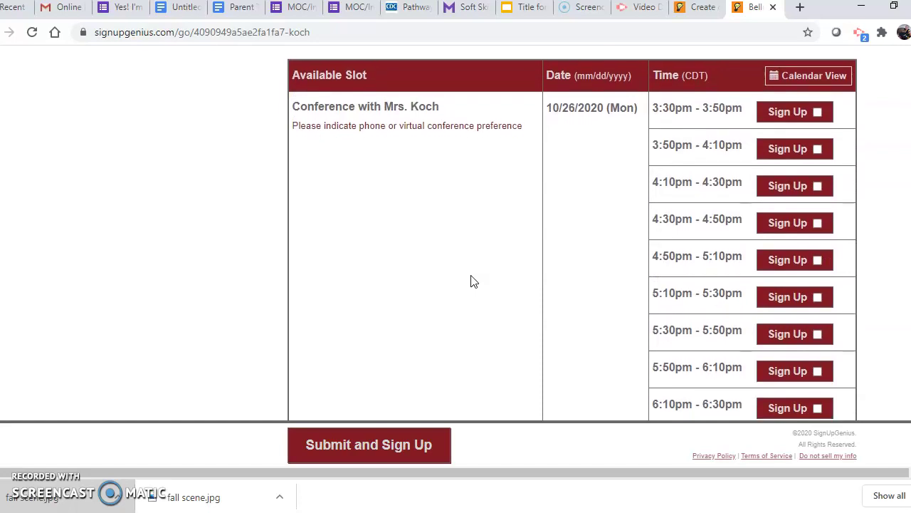
Select the 4:10pm–4:30pm slot on 10/26/2020 and submit it.
left_click(536, 221)
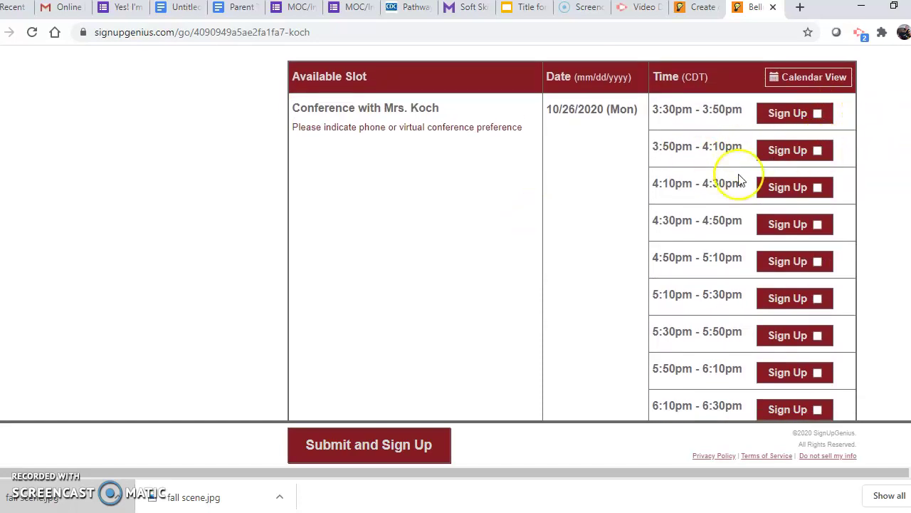
left_click(817, 187)
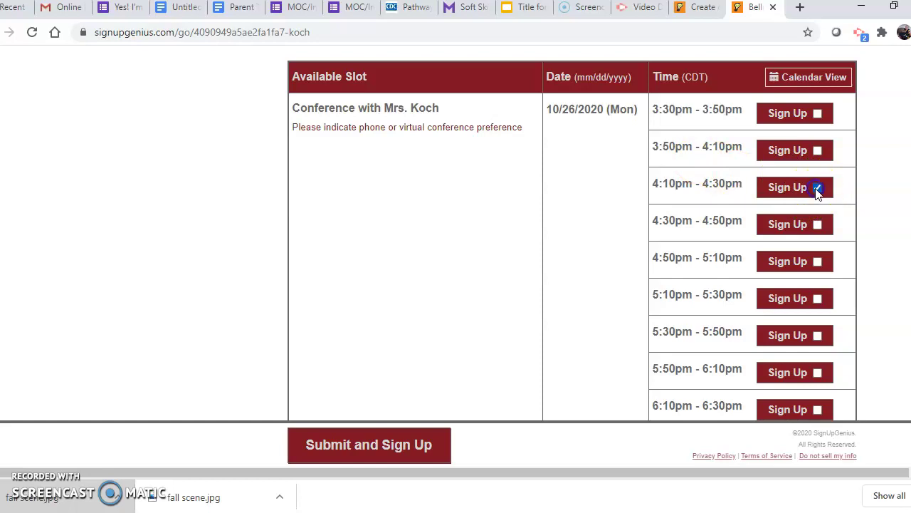
scroll(508, 259, "down", 1)
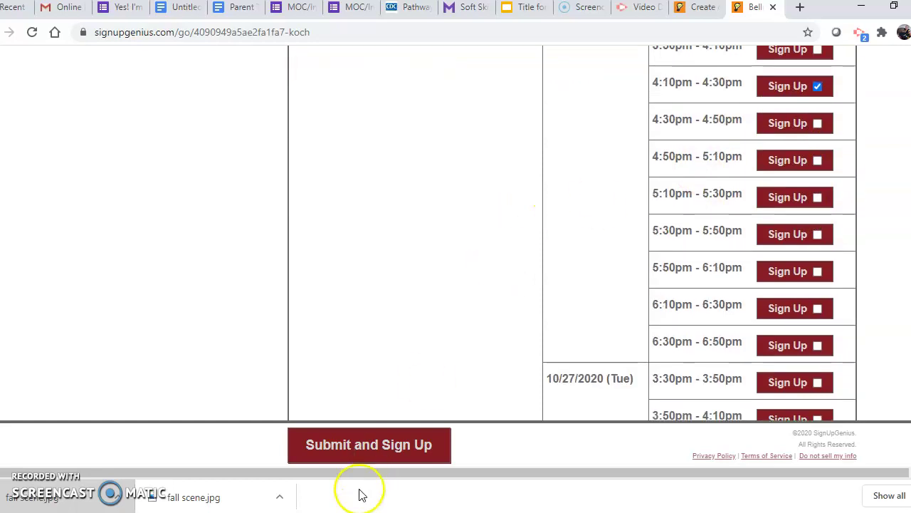
left_click(365, 445)
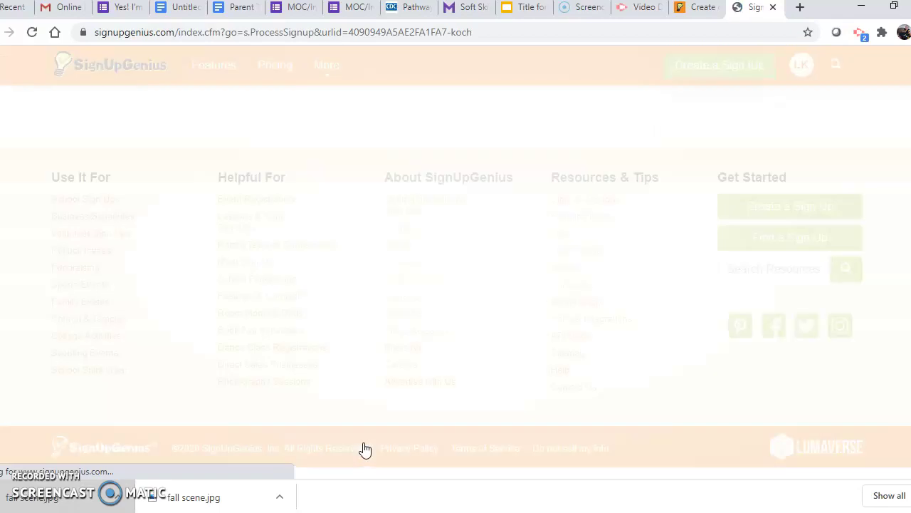
Comment 'Zoom' on the 10/26 slot, choose Zoom as meeting preference, and sign up.
scroll(354, 407, "down", 3)
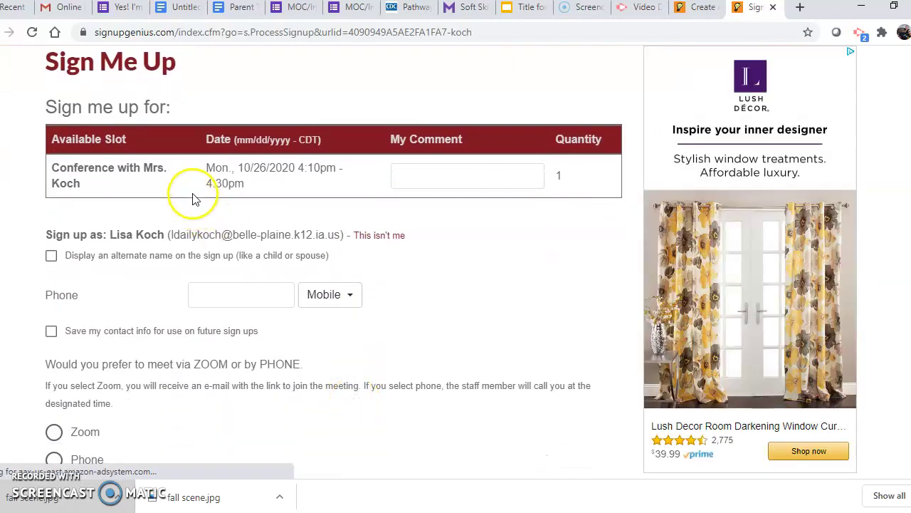
left_click(418, 173)
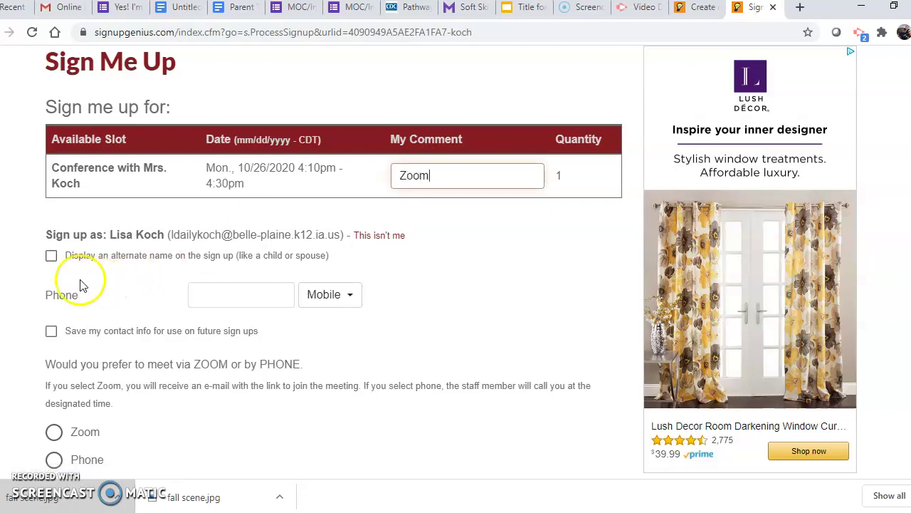
scroll(113, 266, "down", 1)
scroll(114, 266, "down", 2)
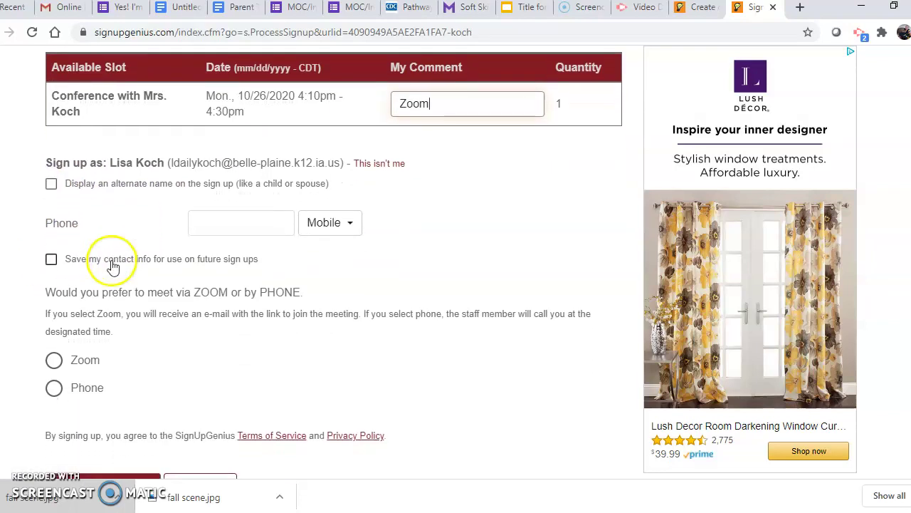
scroll(132, 306, "down", 2)
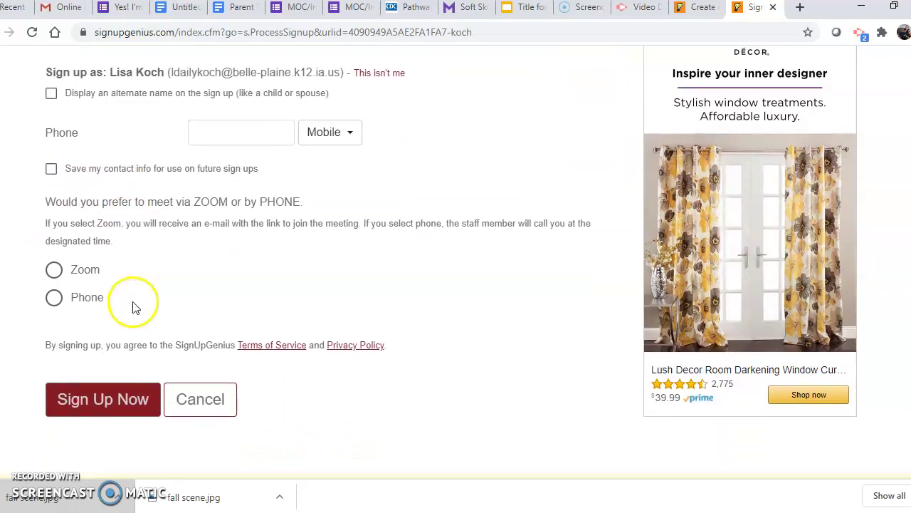
left_click(56, 270)
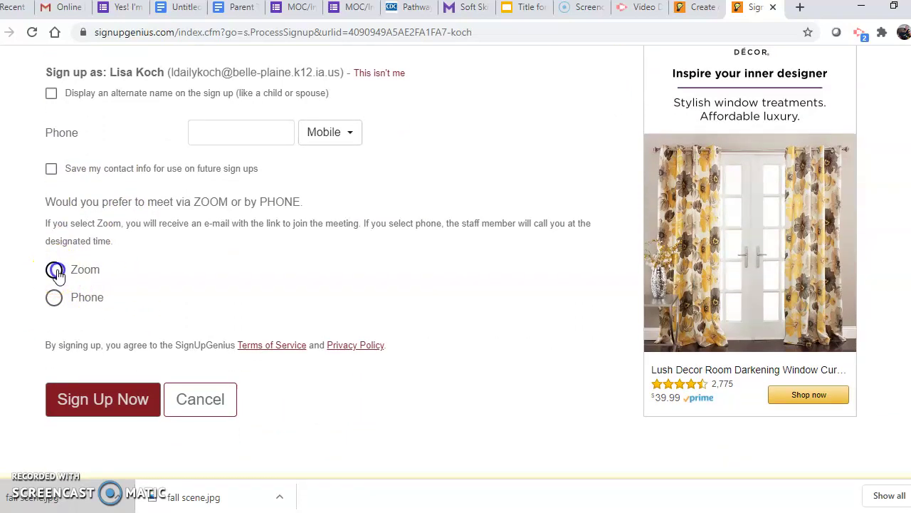
left_click(122, 403)
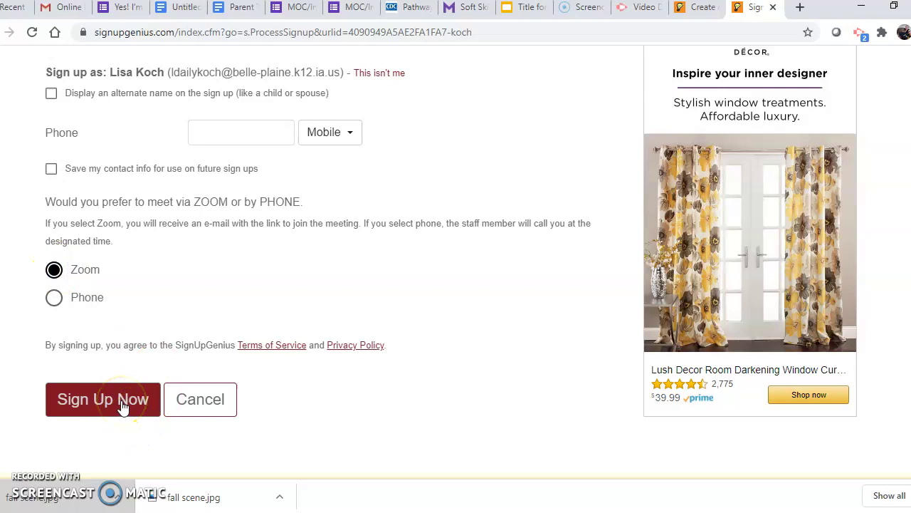